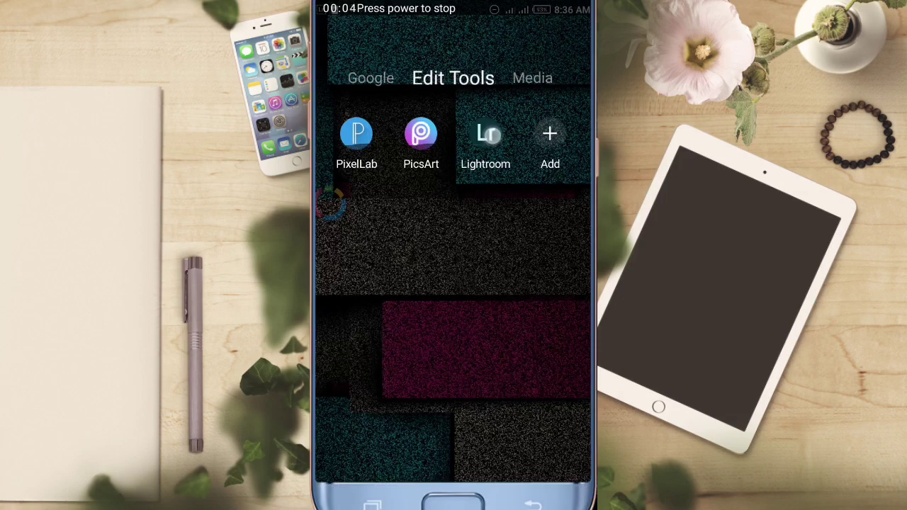
Step: Launch Lightroom and swipe up through the All Photos library
left_click(494, 134)
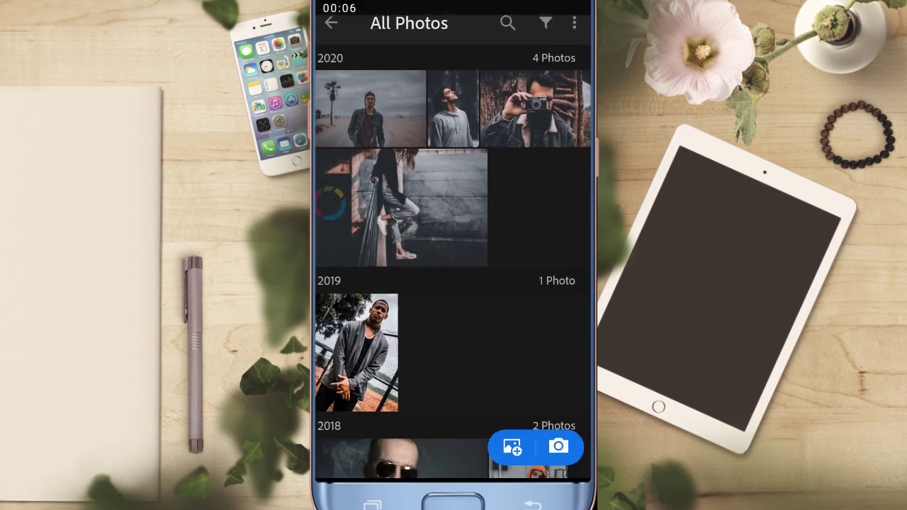
left_click_drag(505, 351, 515, 271)
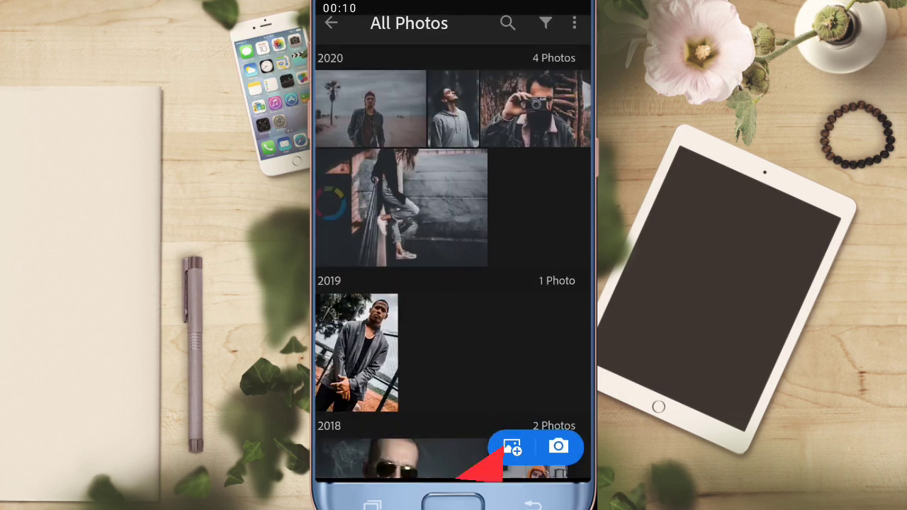
Step: Start a device import and browse the Device Folders list
left_click(511, 446)
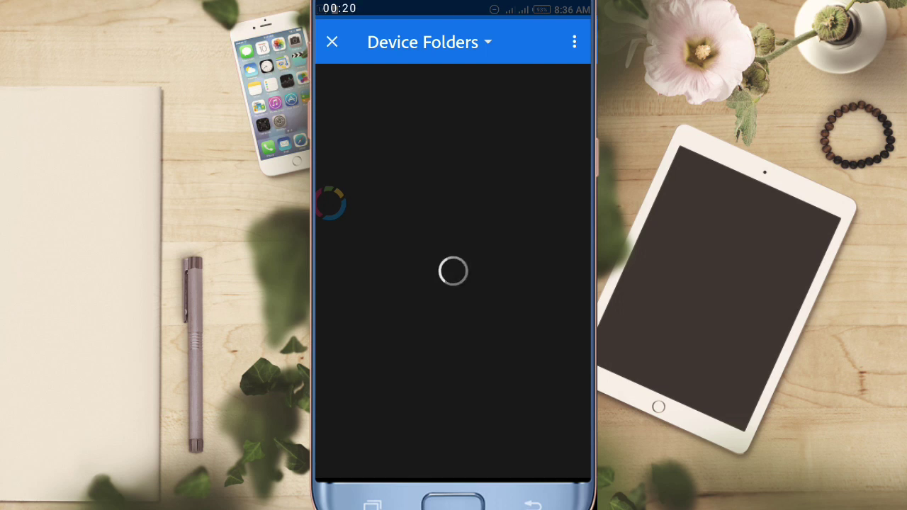
scroll(505, 336, "down", 5)
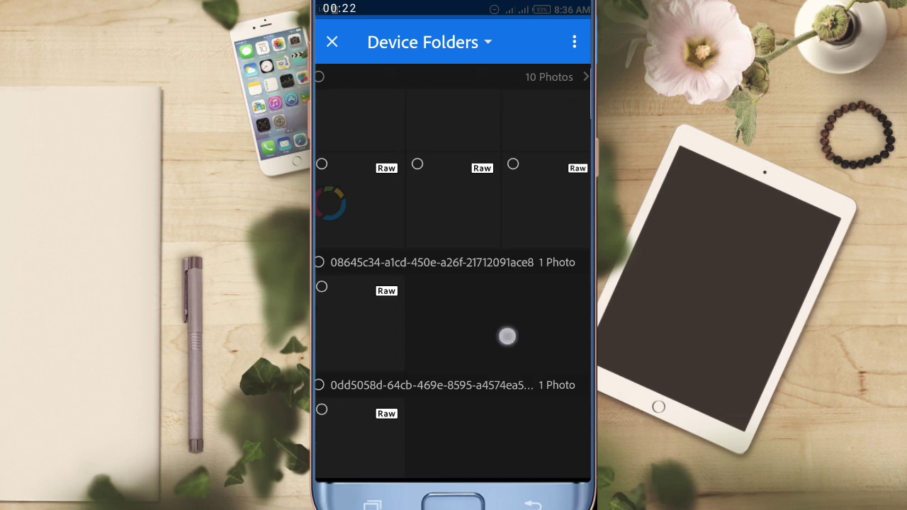
scroll(497, 409, "down", 5)
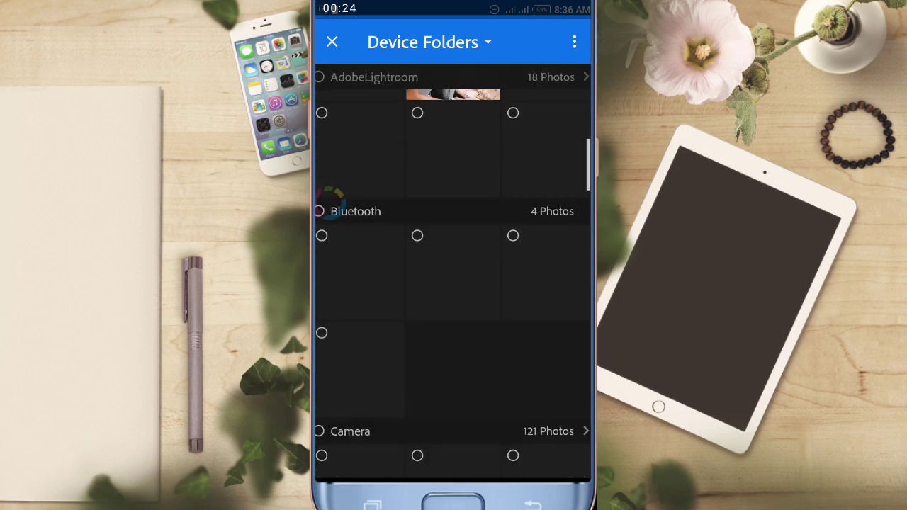
scroll(495, 360, "up", 2)
scroll(515, 396, "down", 1)
scroll(518, 285, "up", 3)
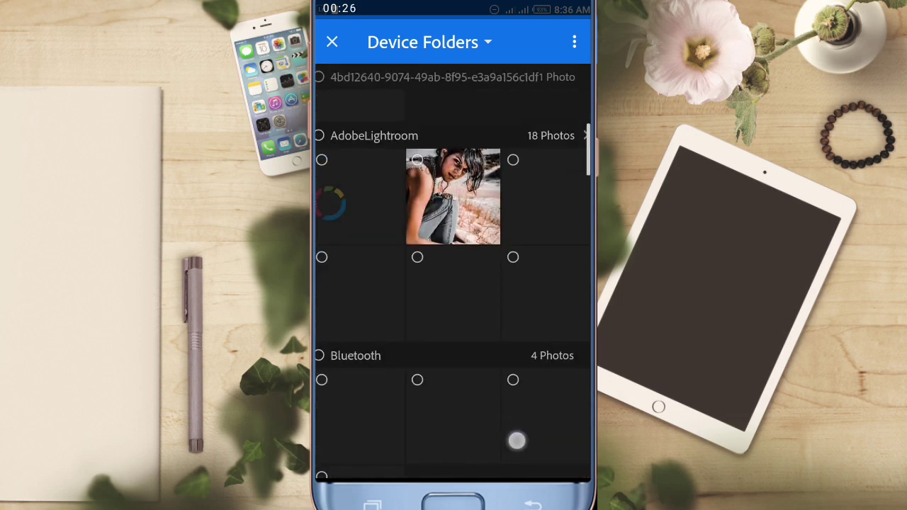
scroll(517, 425, "down", 5)
scroll(530, 439, "up", 3)
scroll(530, 439, "up", 3)
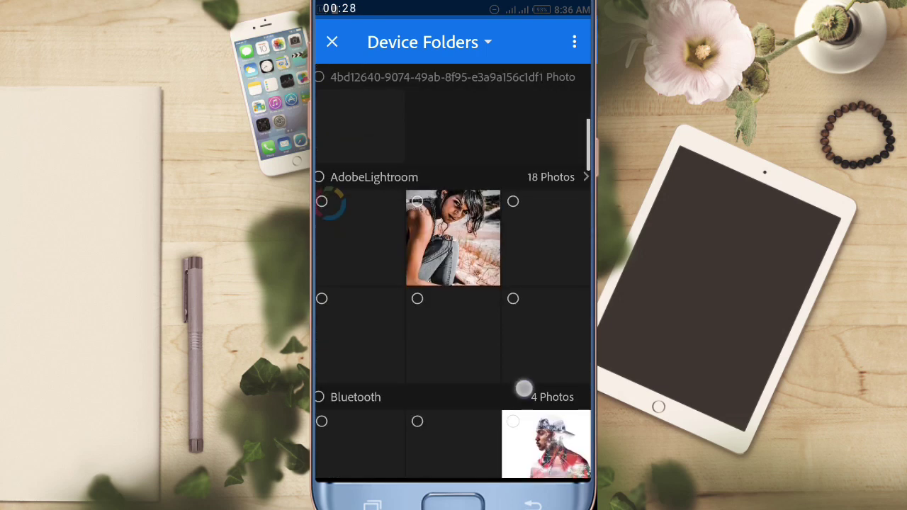
scroll(522, 384, "down", 7)
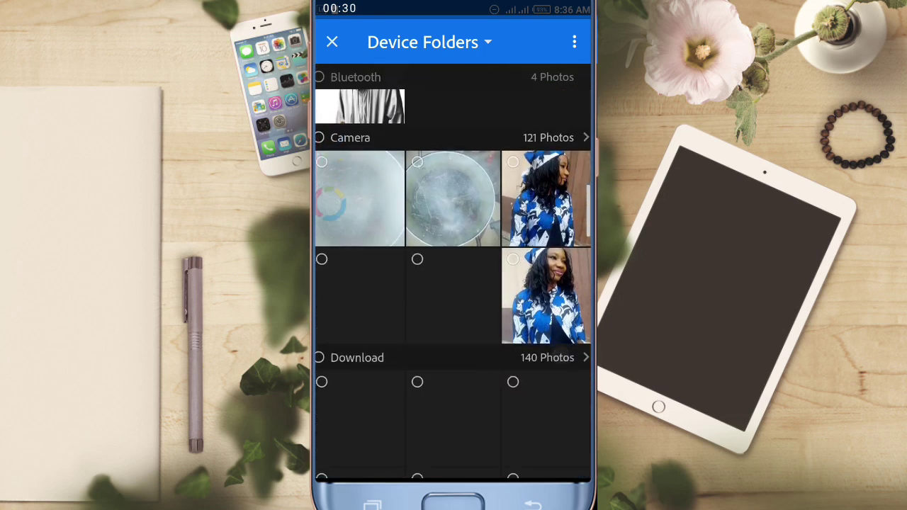
Step: Add the beach portrait from the Download folder to the library
left_click(547, 357)
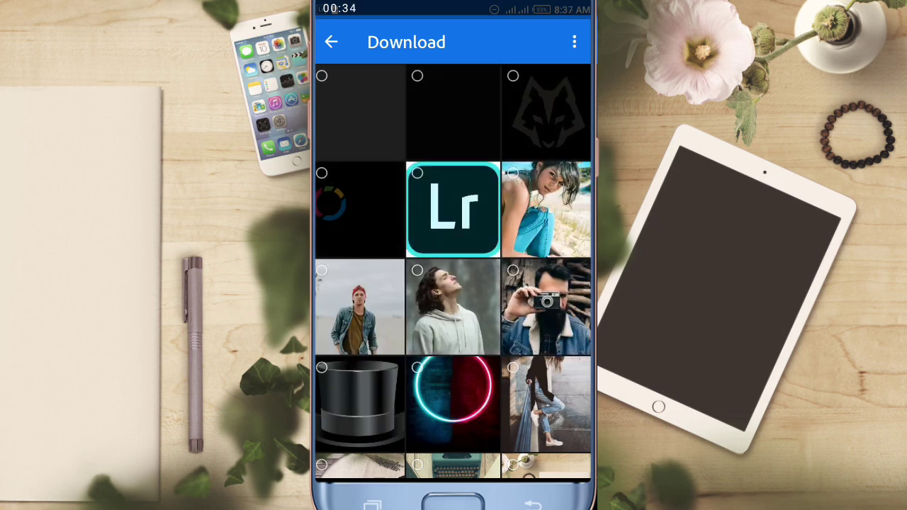
left_click(543, 204)
left_click(551, 456)
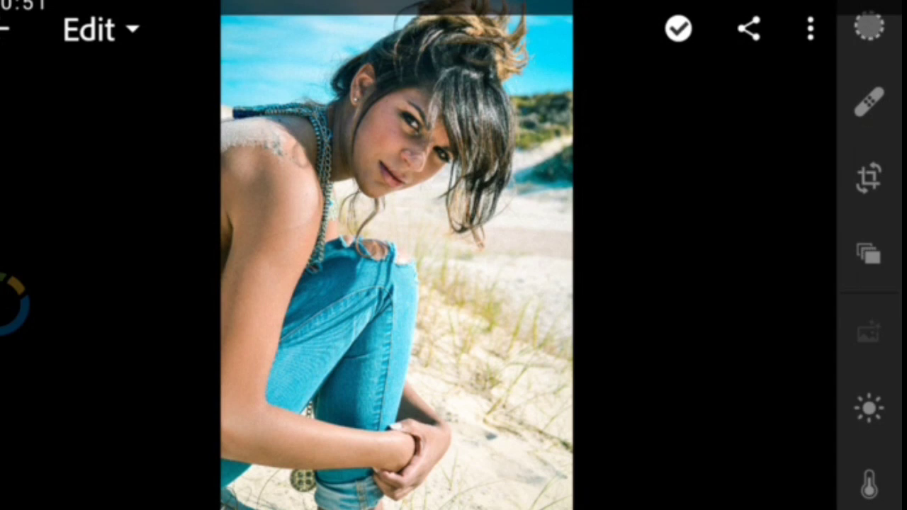
Step: Apply Light values: exposure -0.30, contrast 52, highlights -24, shadows 46, whites -80, blacks 61
left_click_drag(868, 425, 869, 343)
left_click(869, 329)
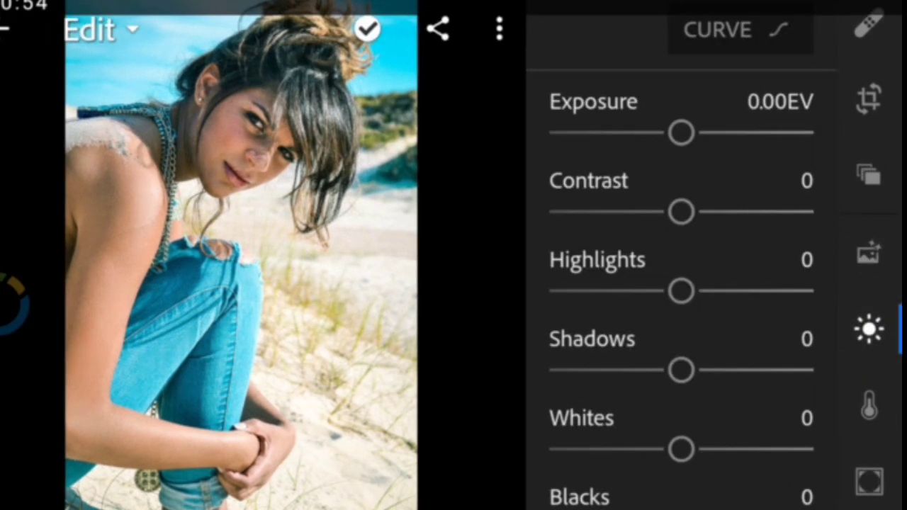
mouse_move(680, 133)
left_mouse_down()
mouse_move(636, 160)
mouse_move(682, 156)
mouse_move(668, 167)
mouse_move(679, 140)
mouse_move(694, 135)
left_mouse_up()
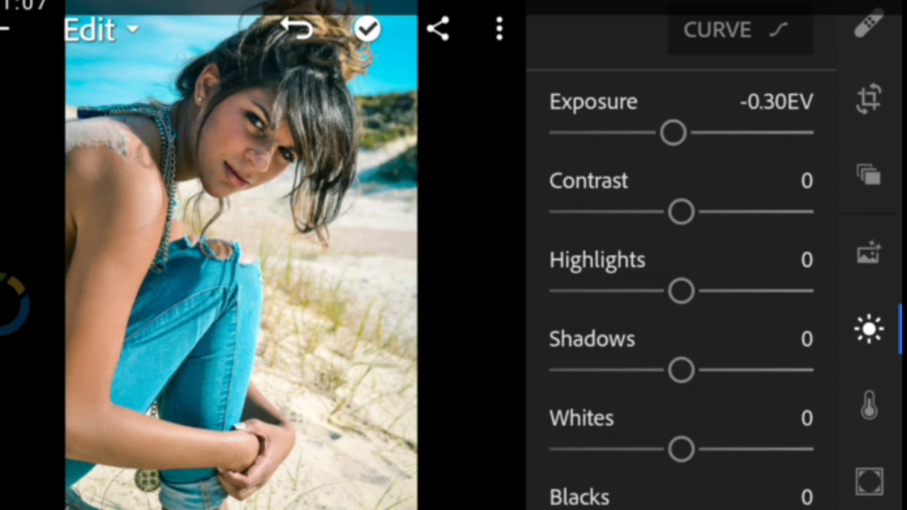
mouse_move(690, 218)
left_mouse_down()
mouse_move(775, 226)
mouse_move(741, 222)
mouse_move(763, 214)
left_mouse_up()
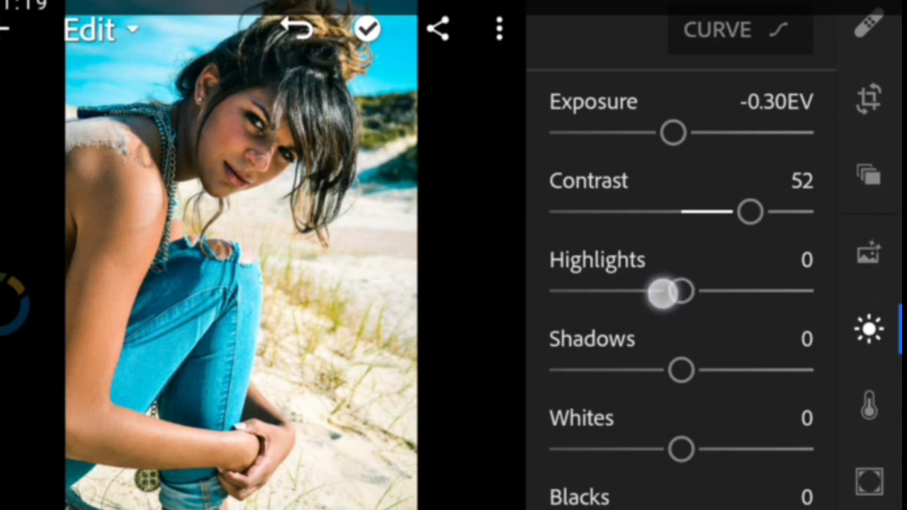
mouse_move(662, 291)
left_mouse_down()
mouse_move(639, 295)
mouse_move(658, 298)
mouse_move(644, 303)
left_mouse_up()
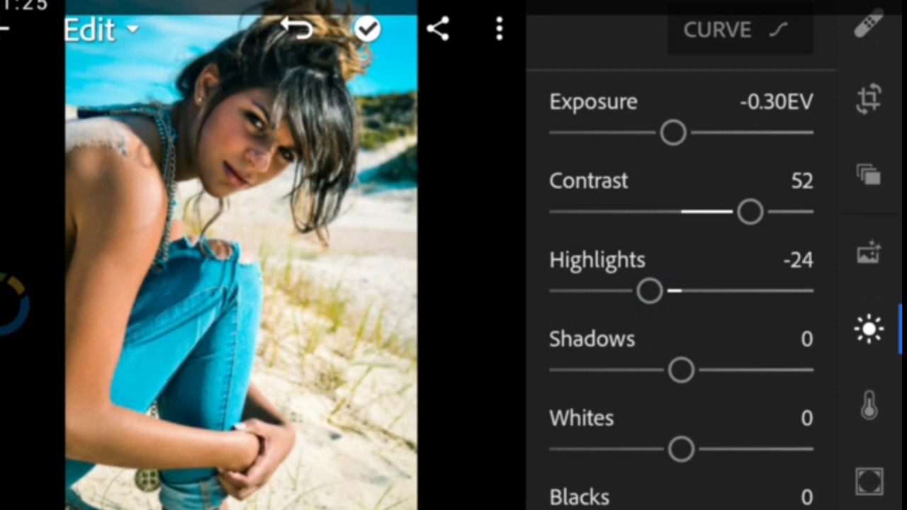
mouse_move(682, 370)
left_mouse_down()
mouse_move(761, 372)
mouse_move(747, 378)
mouse_move(757, 379)
mouse_move(745, 290)
left_mouse_up()
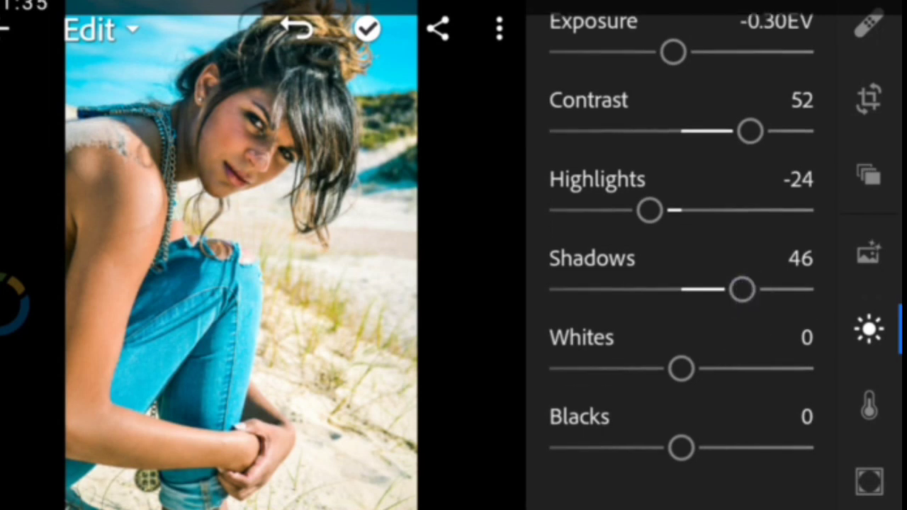
mouse_move(681, 369)
left_mouse_down()
mouse_move(539, 390)
mouse_move(549, 394)
left_mouse_up()
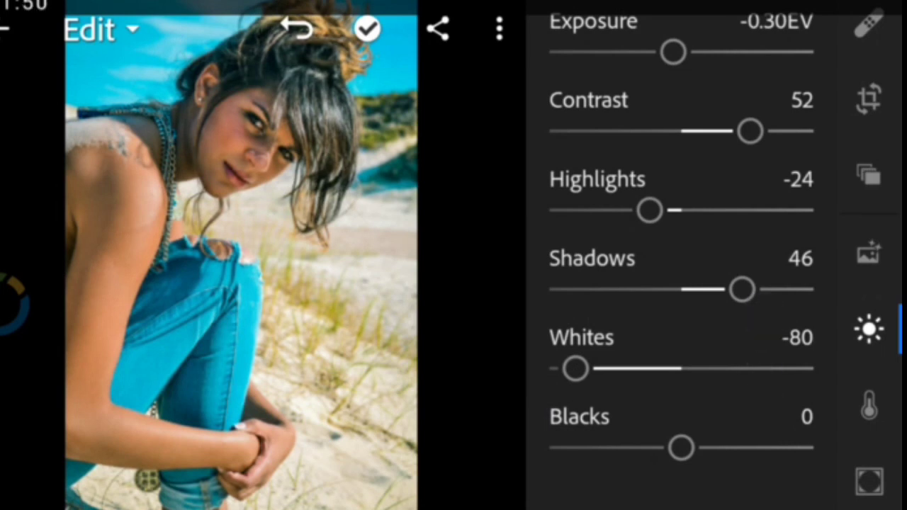
left_click_drag(681, 446, 792, 449)
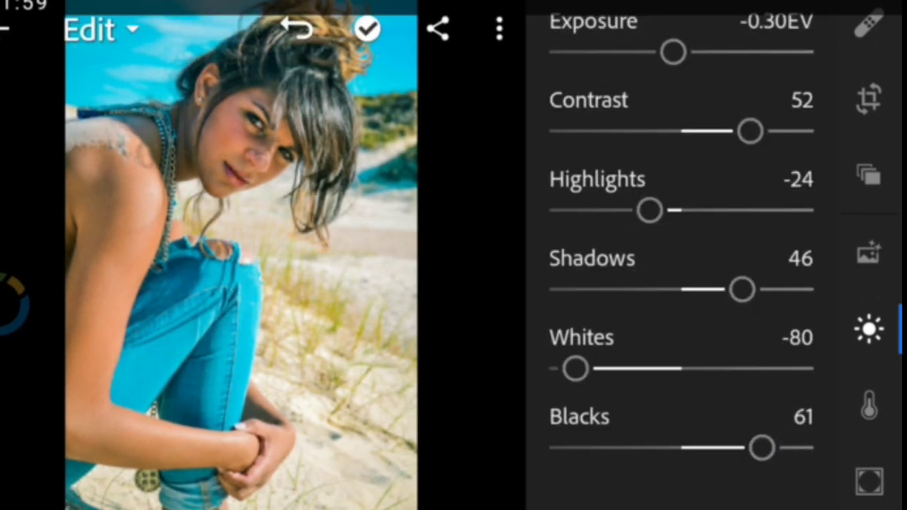
left_click_drag(735, 181, 735, 258)
Step: Raise the curve's black point and add two midpoints darkening mids and shaping upper tones
left_click(744, 36)
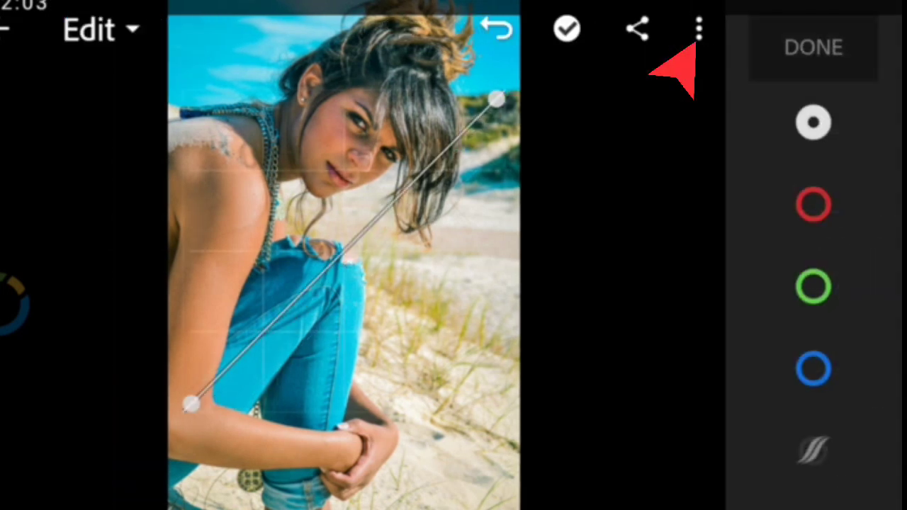
left_click_drag(160, 401, 110, 355)
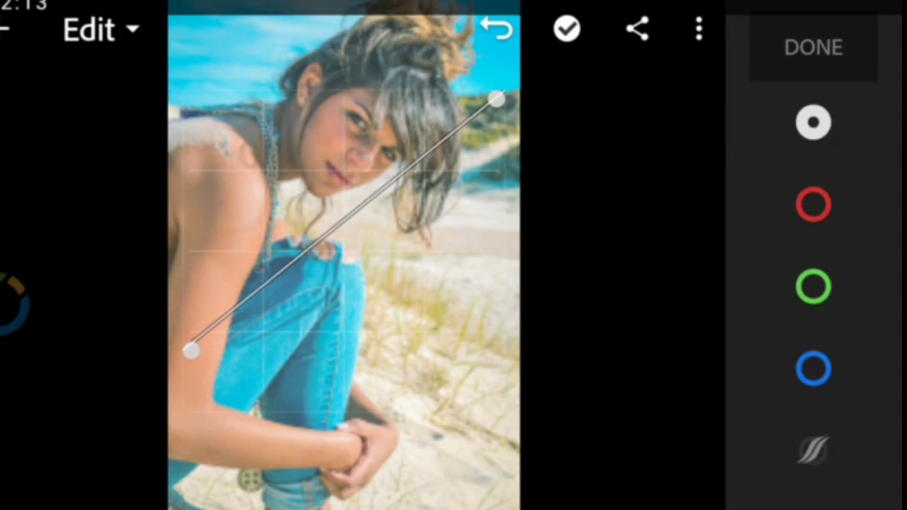
left_click_drag(261, 293, 274, 333)
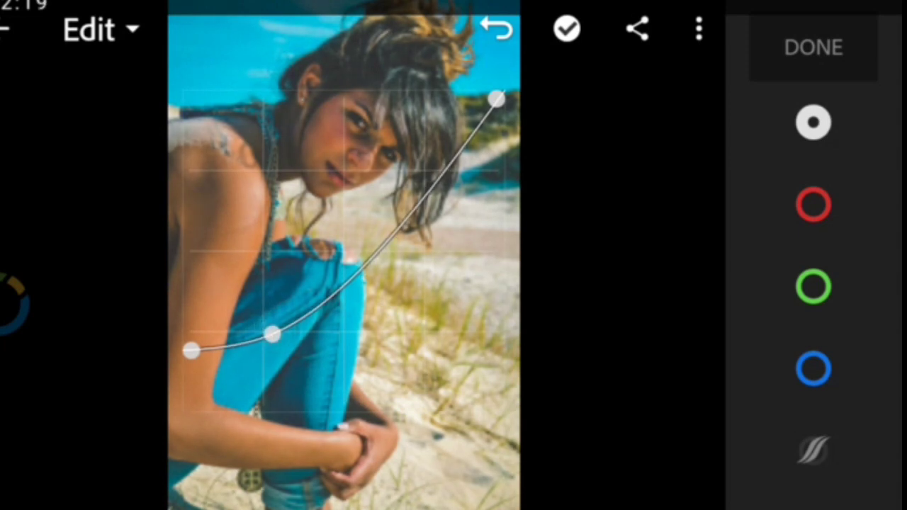
mouse_move(380, 249)
left_mouse_down()
mouse_move(380, 265)
mouse_move(368, 222)
left_mouse_up()
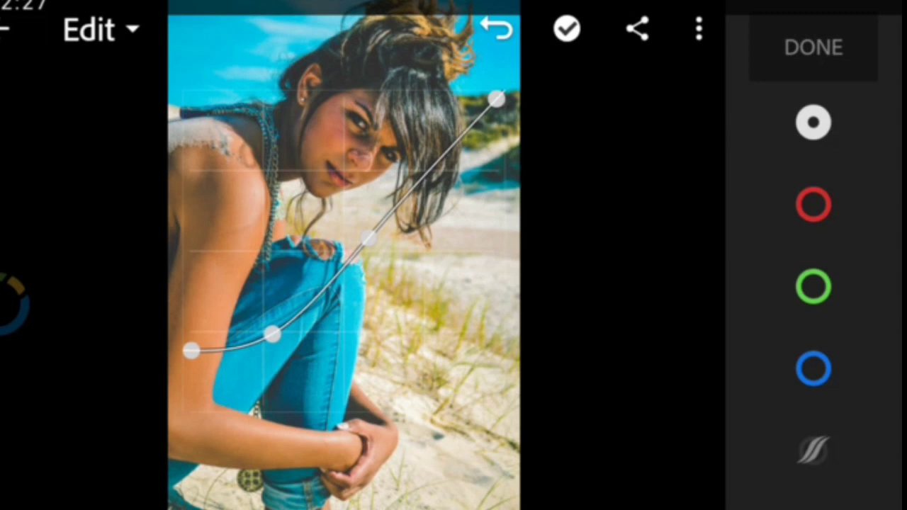
left_click(813, 47)
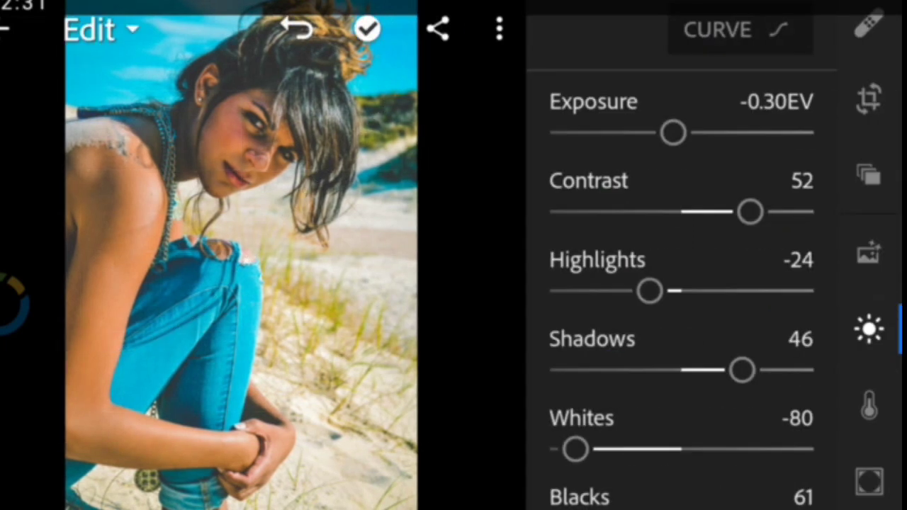
Step: Set Color vibrance to 50 and saturation to -10
left_click_drag(880, 401, 874, 323)
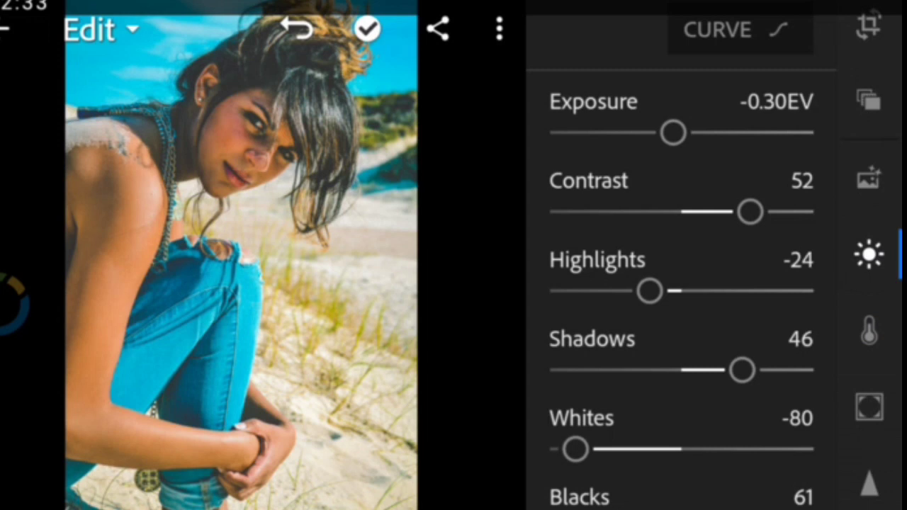
left_click(871, 335)
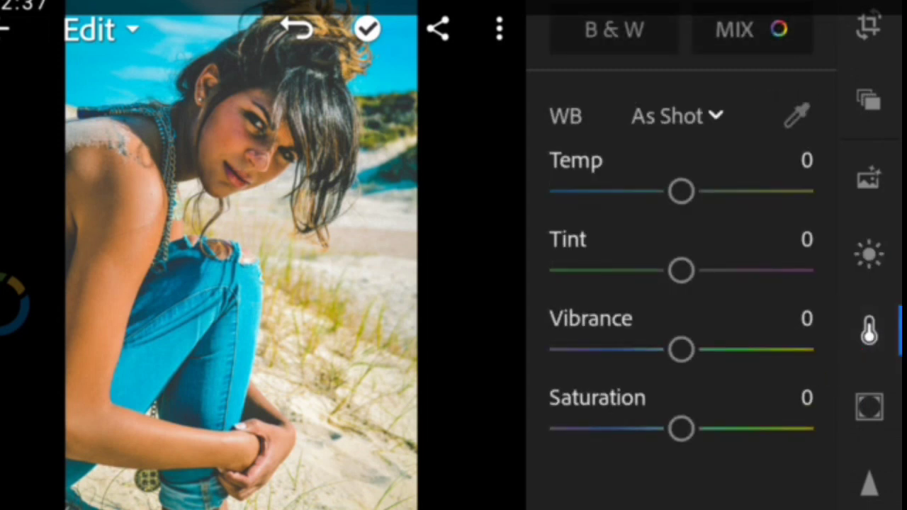
mouse_move(681, 350)
left_mouse_down()
mouse_move(775, 356)
mouse_move(762, 357)
left_mouse_up()
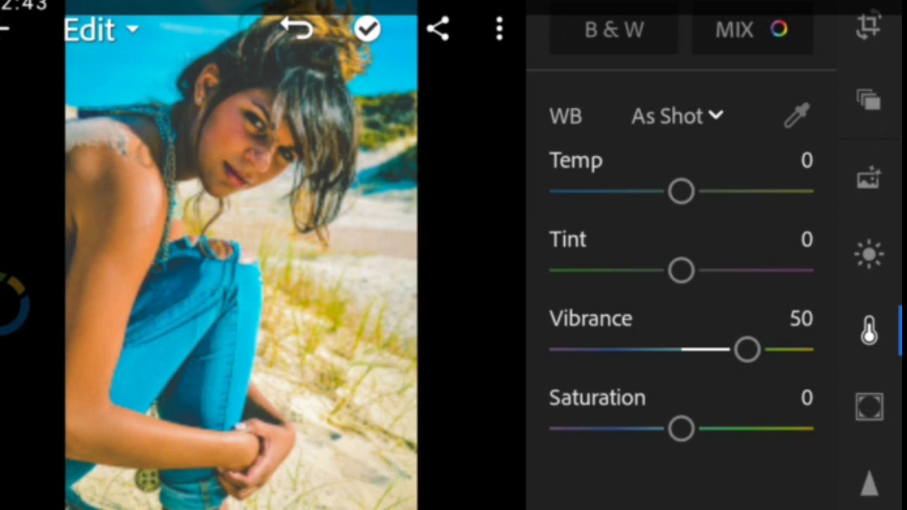
mouse_move(680, 428)
left_mouse_down()
mouse_move(643, 428)
mouse_move(684, 440)
left_mouse_up()
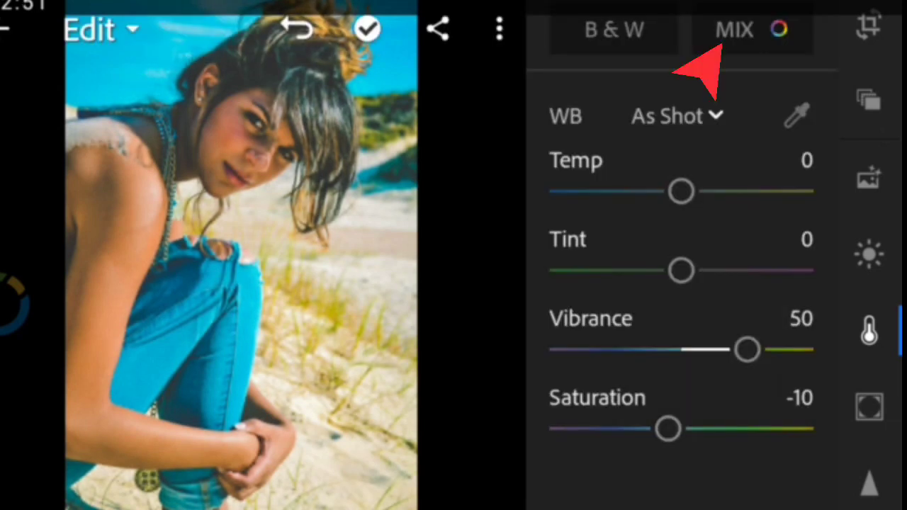
Step: Set the red mix to hue -13, saturation -49 and luminance 16
left_click(743, 29)
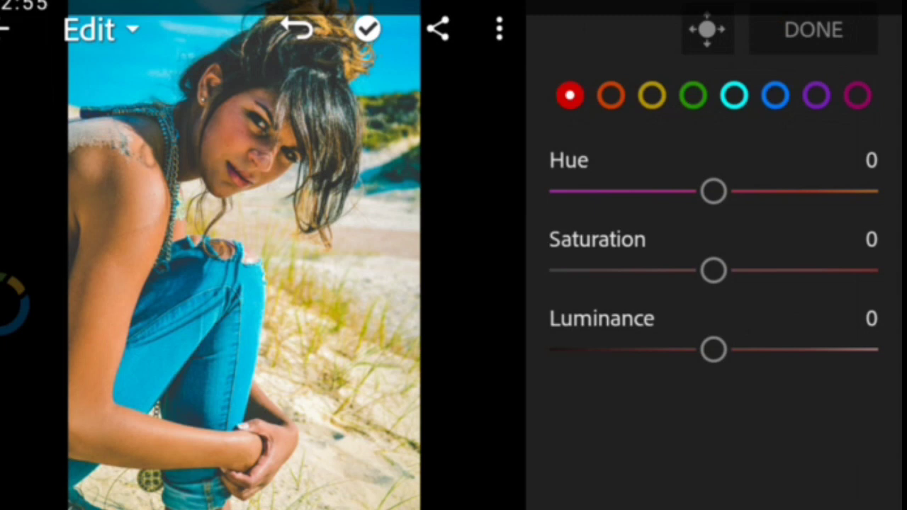
left_click_drag(713, 191, 694, 193)
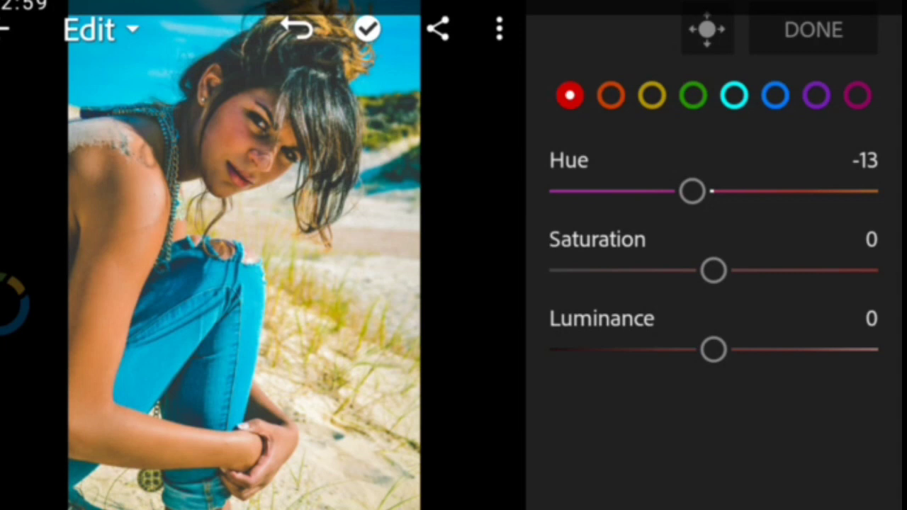
mouse_move(713, 270)
left_mouse_down()
mouse_move(603, 300)
mouse_move(611, 303)
left_mouse_up()
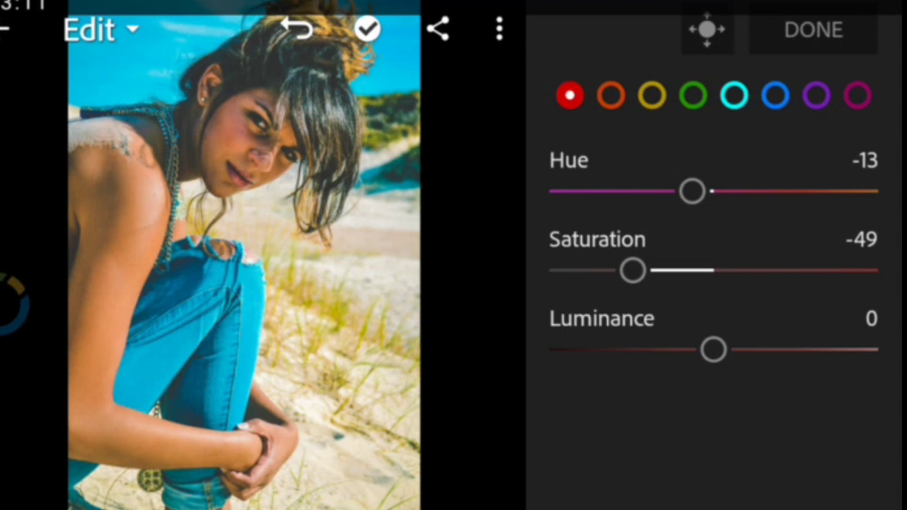
mouse_move(719, 358)
left_mouse_down()
mouse_move(811, 358)
mouse_move(744, 378)
mouse_move(753, 371)
left_mouse_up()
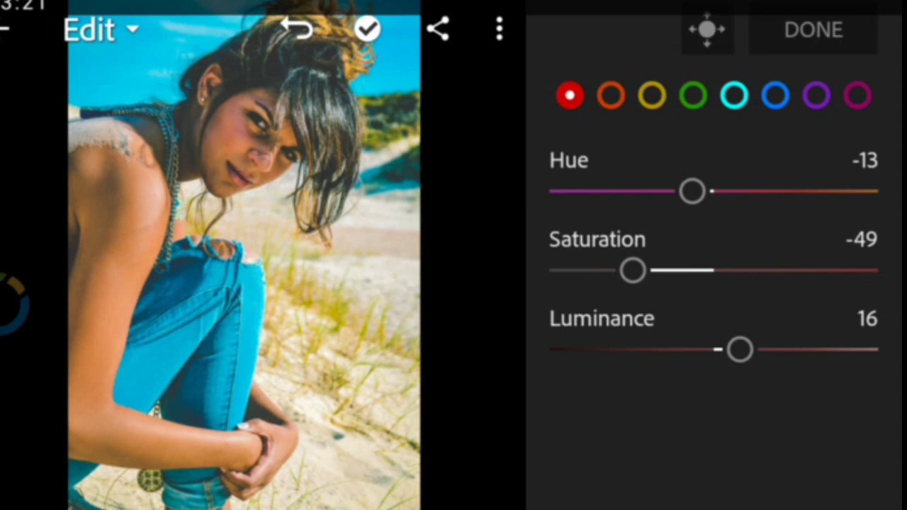
Step: Give orange tones hue -12, saturation -23 and luminance 26
left_click(611, 95)
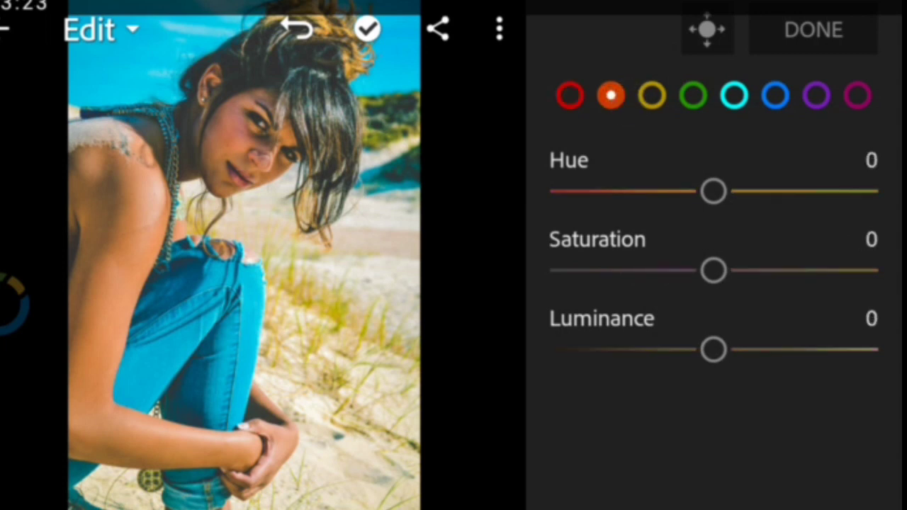
left_click_drag(713, 191, 692, 192)
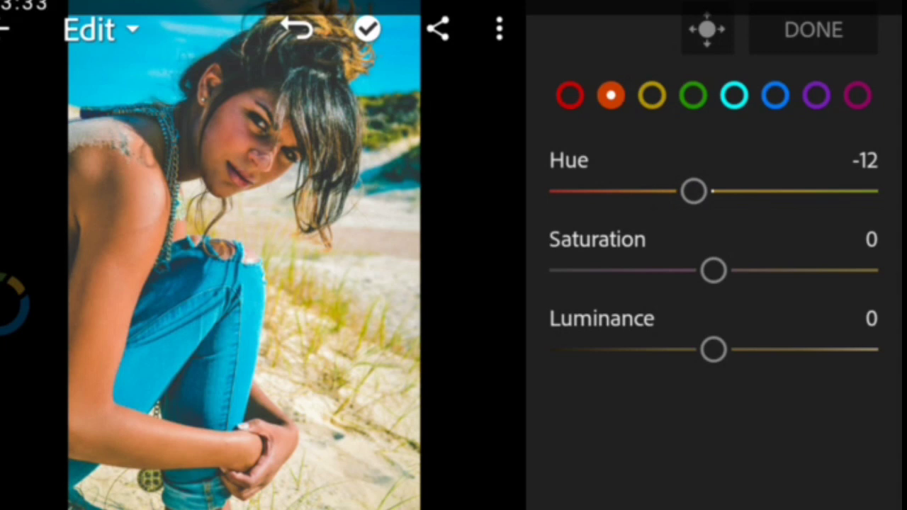
mouse_move(713, 270)
left_mouse_down()
mouse_move(670, 279)
mouse_move(675, 272)
left_mouse_up()
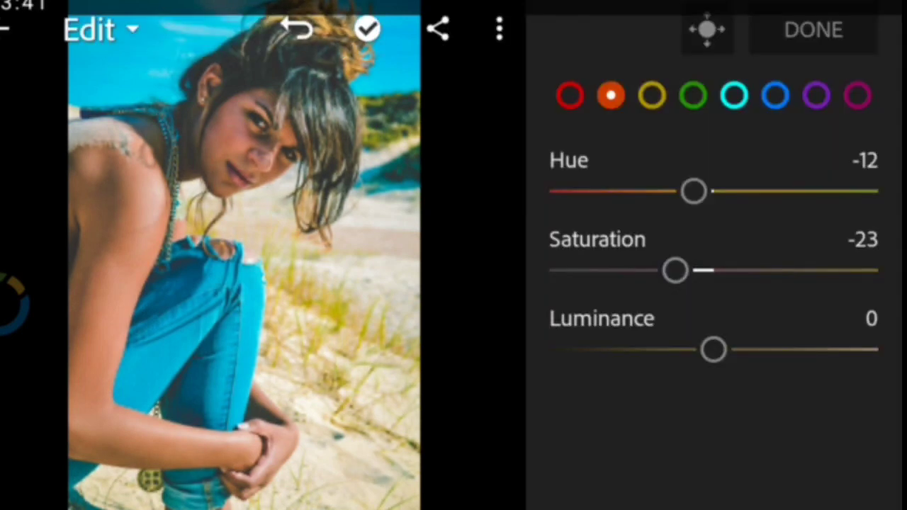
mouse_move(746, 348)
left_mouse_down()
mouse_move(784, 358)
mouse_move(769, 366)
mouse_move(775, 362)
left_mouse_up()
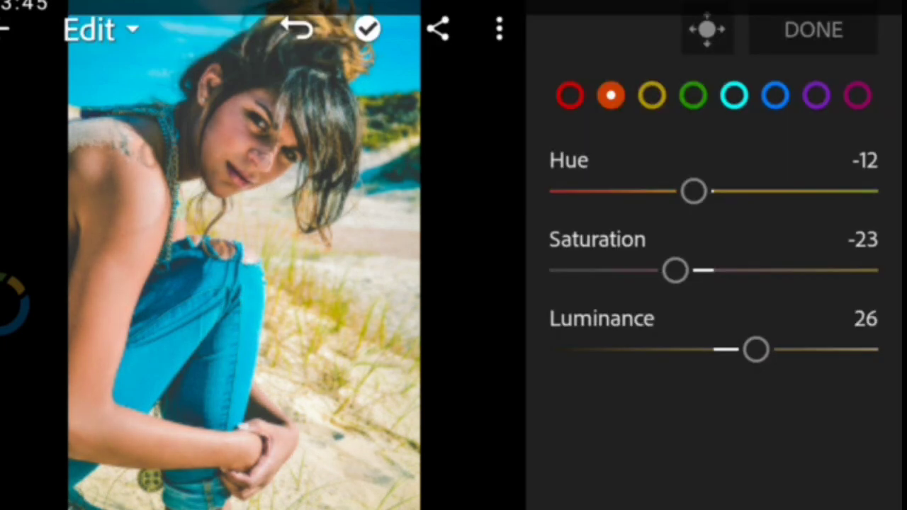
Step: Set yellow tones to hue -100, saturation -30 and luminance 26
left_click(652, 95)
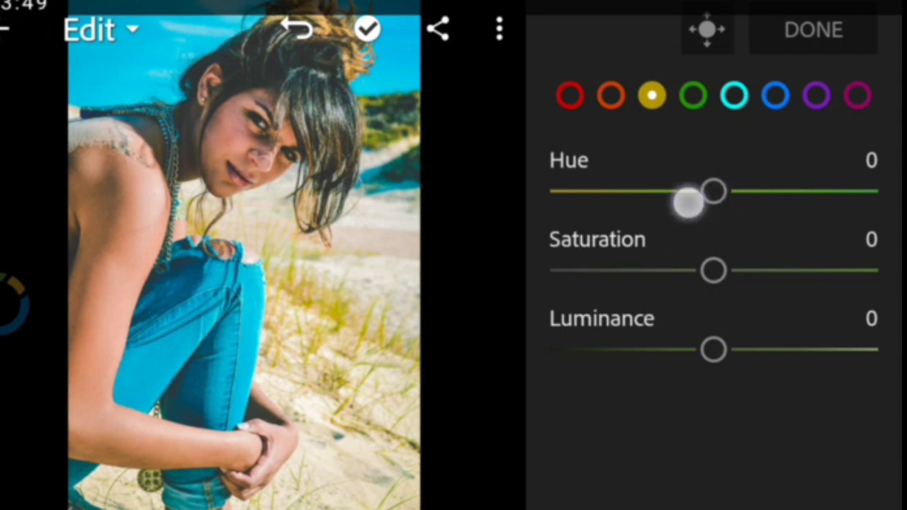
left_click_drag(688, 198, 517, 225)
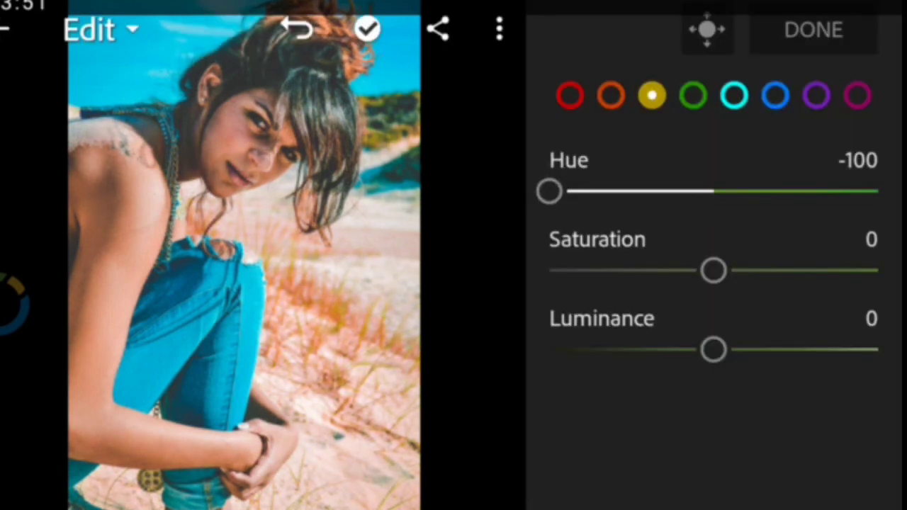
left_click_drag(713, 273, 658, 296)
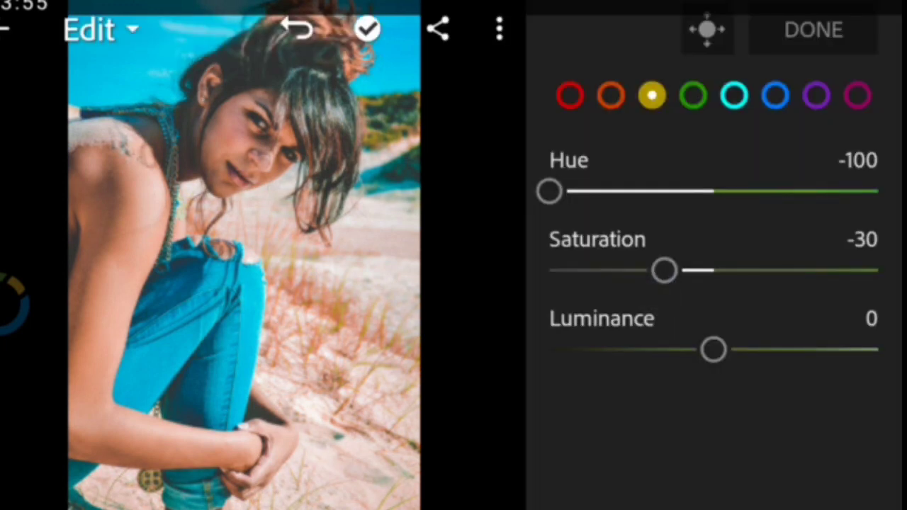
mouse_move(713, 349)
left_mouse_down()
mouse_move(796, 354)
mouse_move(768, 364)
mouse_move(785, 347)
mouse_move(755, 357)
left_mouse_up()
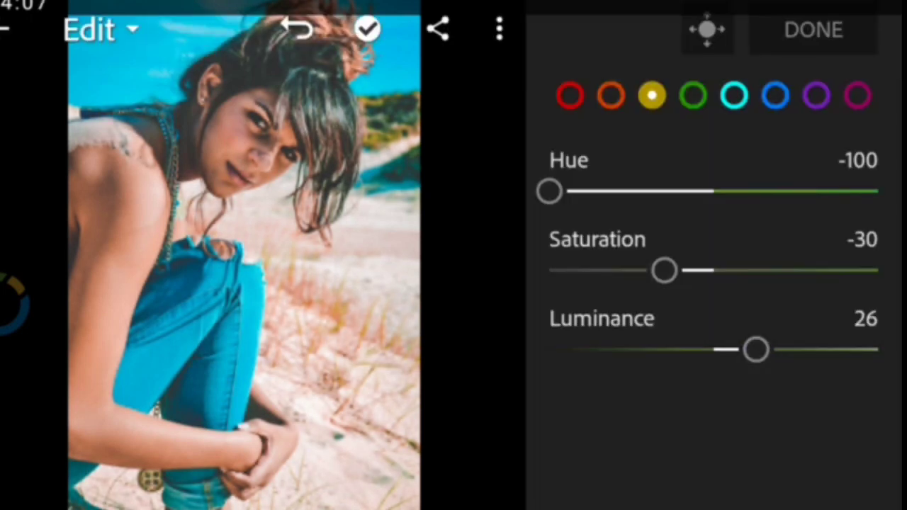
Step: Desaturate greens, aquas and blues to -100, purples to -94, magentas to -98
left_click(693, 95)
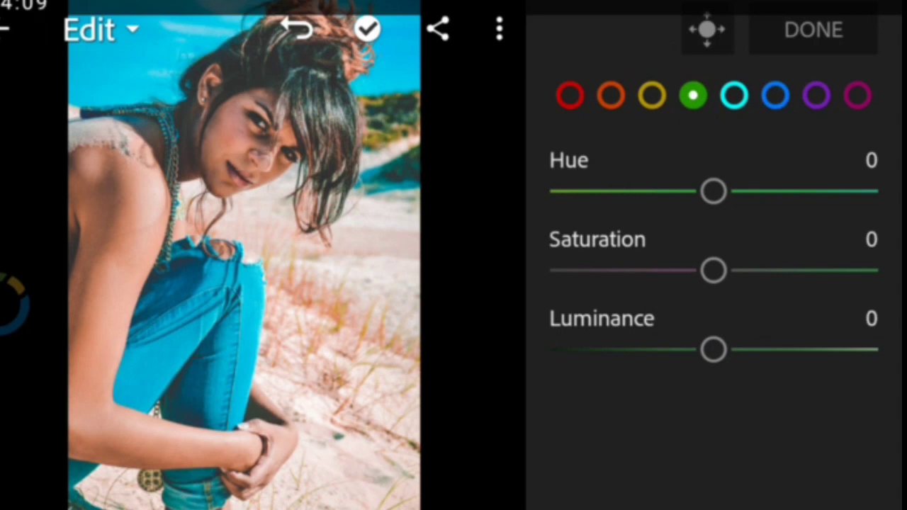
mouse_move(713, 270)
left_mouse_down()
mouse_move(556, 283)
mouse_move(548, 270)
left_mouse_up()
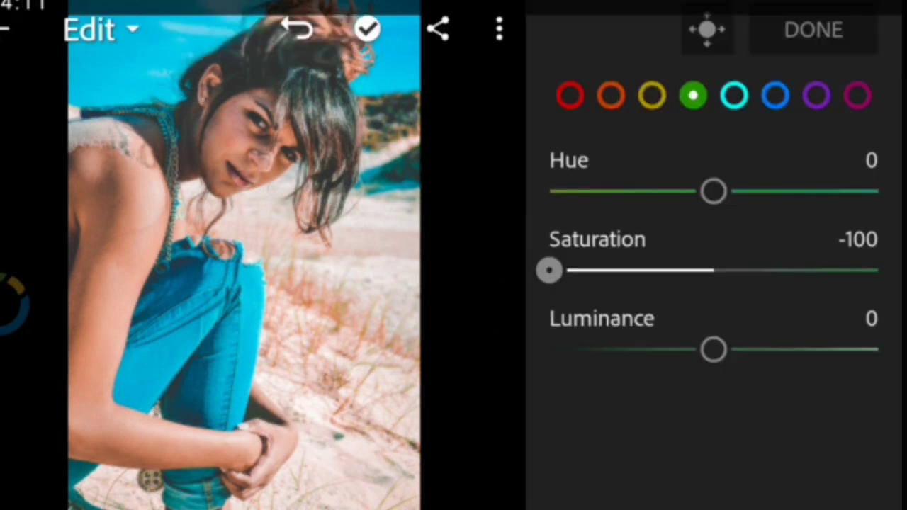
left_click(734, 95)
mouse_move(714, 270)
left_mouse_down()
mouse_move(518, 270)
mouse_move(548, 270)
left_mouse_up()
left_click(777, 99)
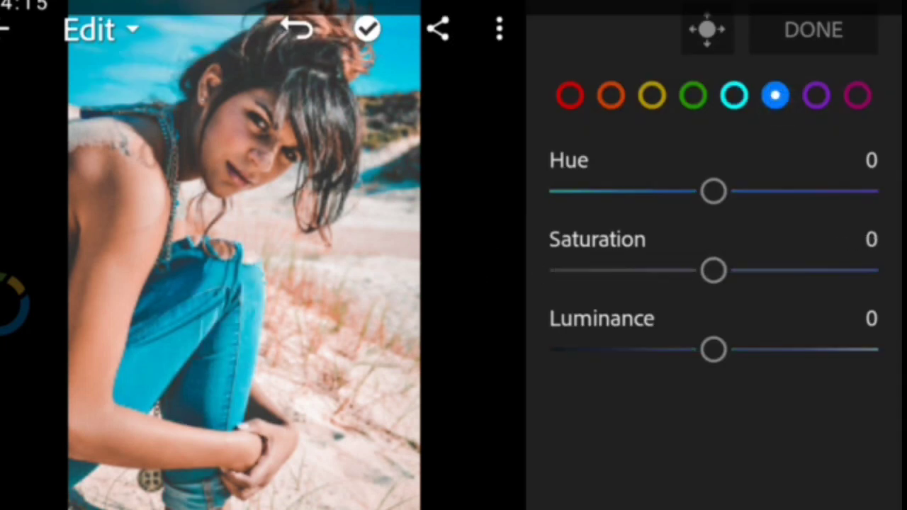
left_click_drag(678, 263, 512, 273)
left_click(818, 102)
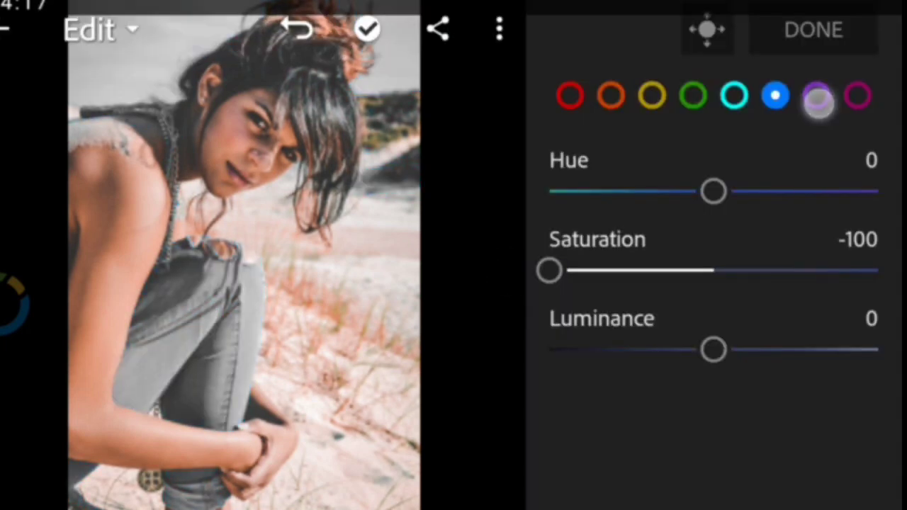
mouse_move(712, 270)
left_mouse_down()
mouse_move(538, 277)
mouse_move(552, 270)
left_mouse_up()
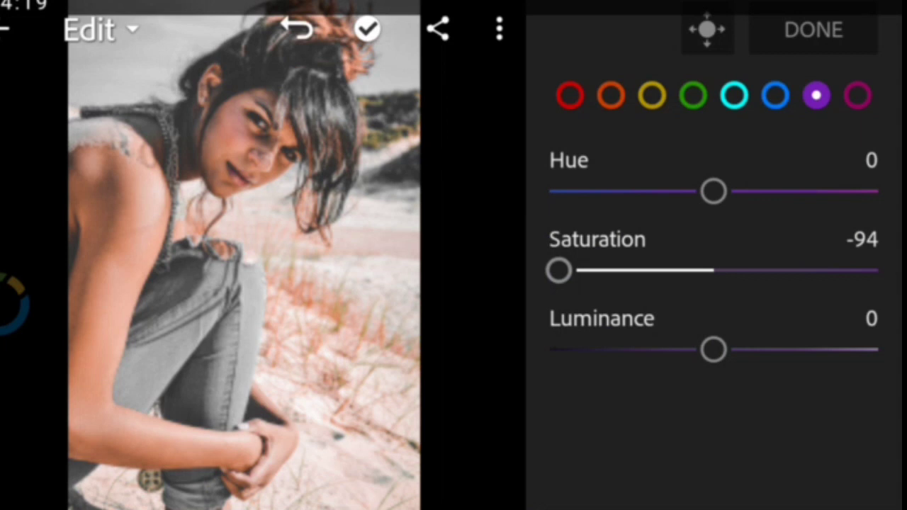
left_click(857, 97)
mouse_move(713, 270)
left_mouse_down()
mouse_move(524, 276)
mouse_move(551, 270)
left_mouse_up()
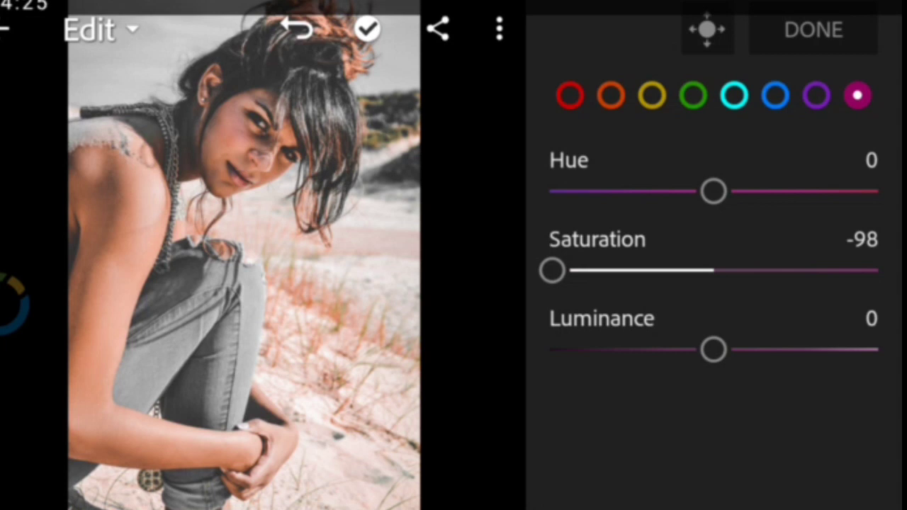
left_click(821, 42)
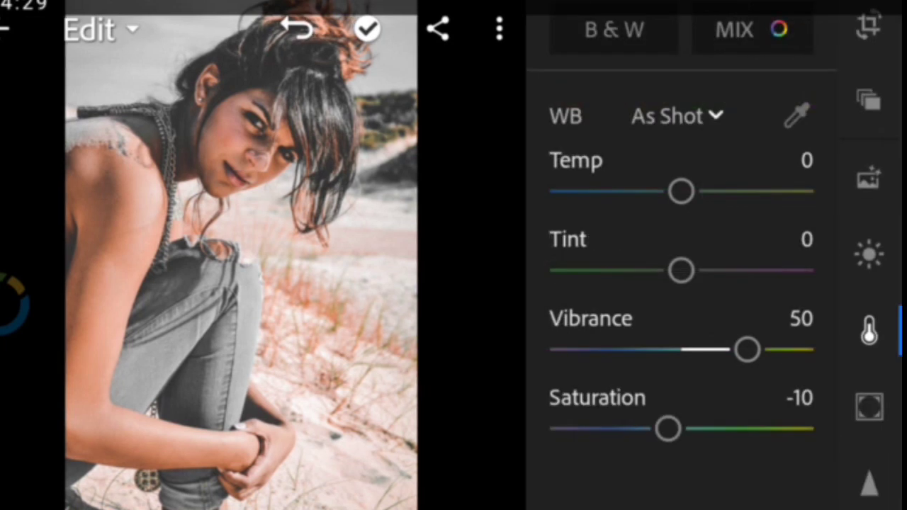
Step: Apply Effects clarity 62, dehaze 22 and vignette -15 to the portrait
scroll(869, 283, "down", 2)
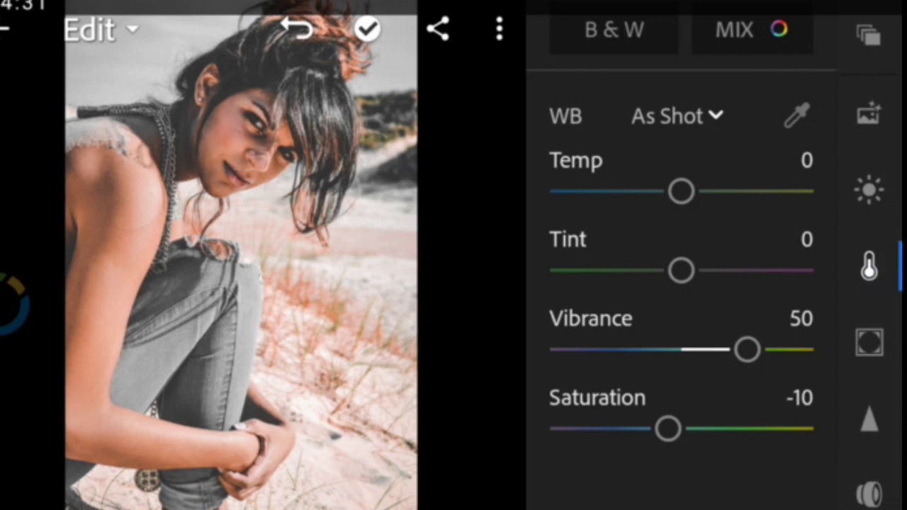
left_click(868, 342)
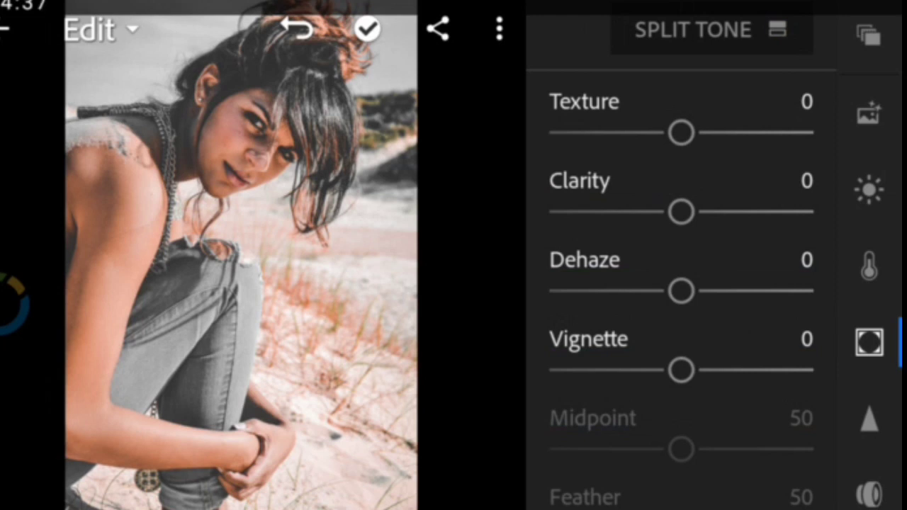
left_click_drag(681, 211, 781, 226)
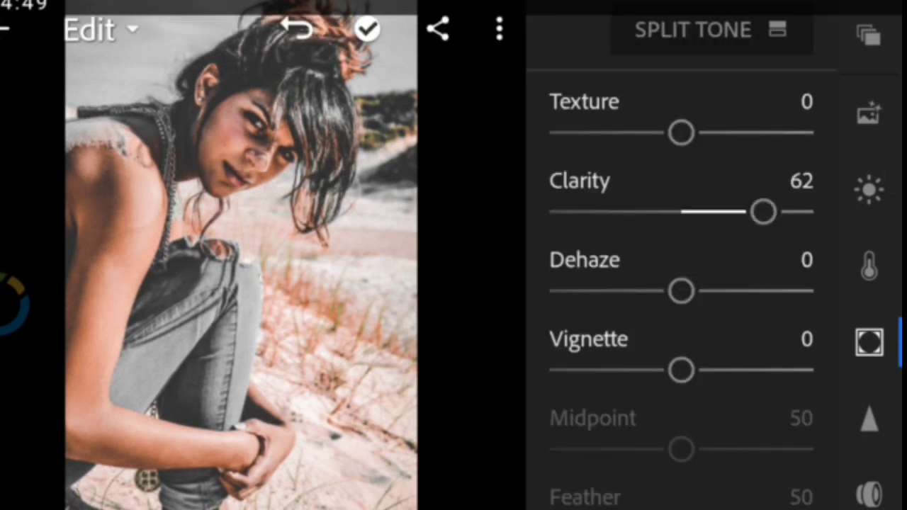
left_click_drag(706, 297, 724, 293)
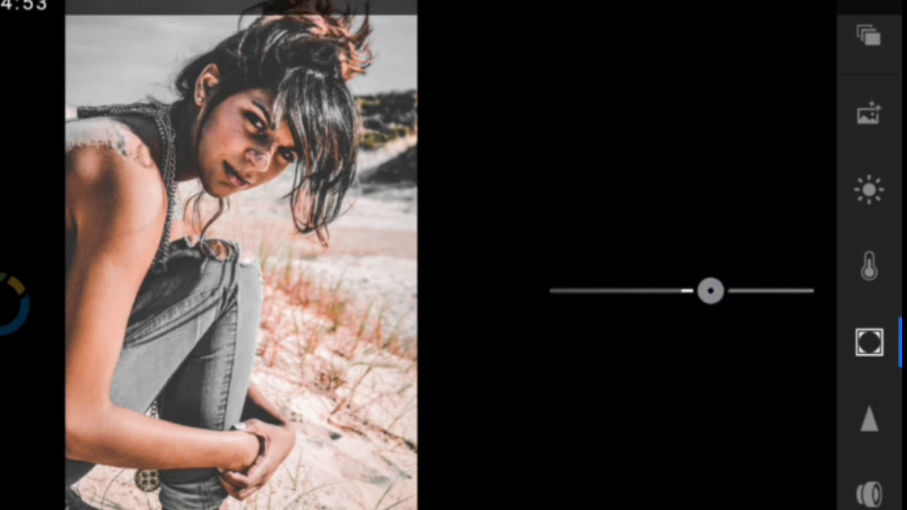
left_click_drag(680, 370, 662, 369)
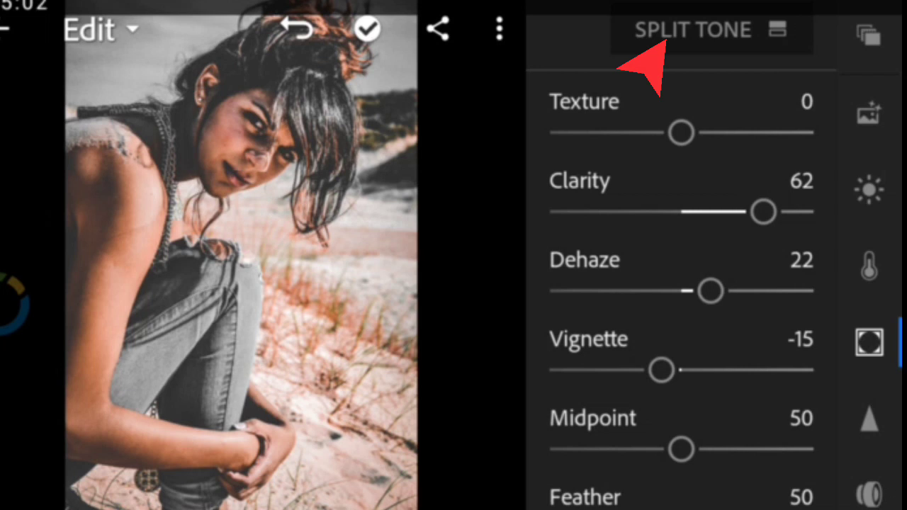
Step: Split tone highlights to hue 220, saturation 6 and shadows to hue 221, saturation 6
left_click(760, 40)
mouse_move(567, 170)
left_mouse_down()
mouse_move(686, 170)
mouse_move(751, 151)
mouse_move(758, 154)
mouse_move(747, 164)
mouse_move(746, 188)
mouse_move(744, 178)
mouse_move(735, 182)
mouse_move(744, 186)
mouse_move(750, 171)
left_mouse_up()
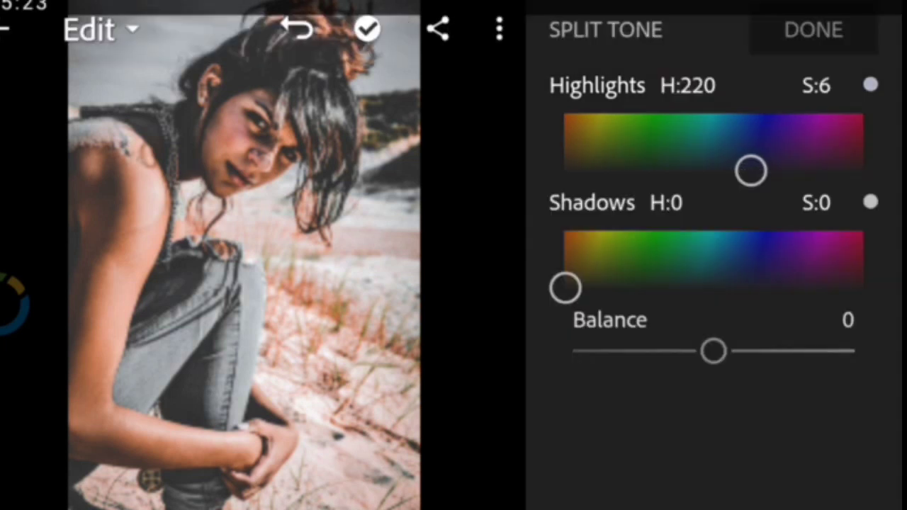
mouse_move(564, 287)
left_mouse_down()
mouse_move(662, 281)
mouse_move(676, 271)
mouse_move(686, 281)
mouse_move(734, 267)
mouse_move(740, 275)
mouse_move(758, 269)
mouse_move(746, 270)
mouse_move(749, 288)
mouse_move(739, 295)
mouse_move(751, 290)
left_mouse_up()
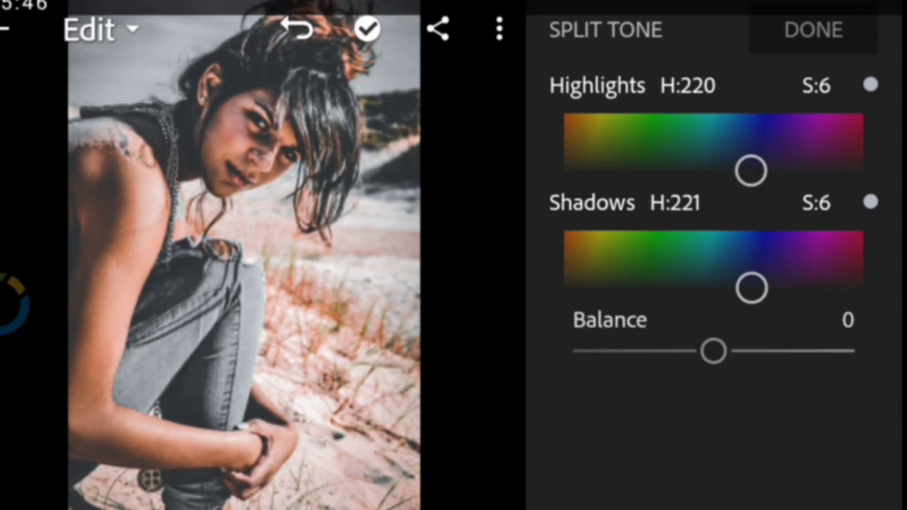
left_click(811, 31)
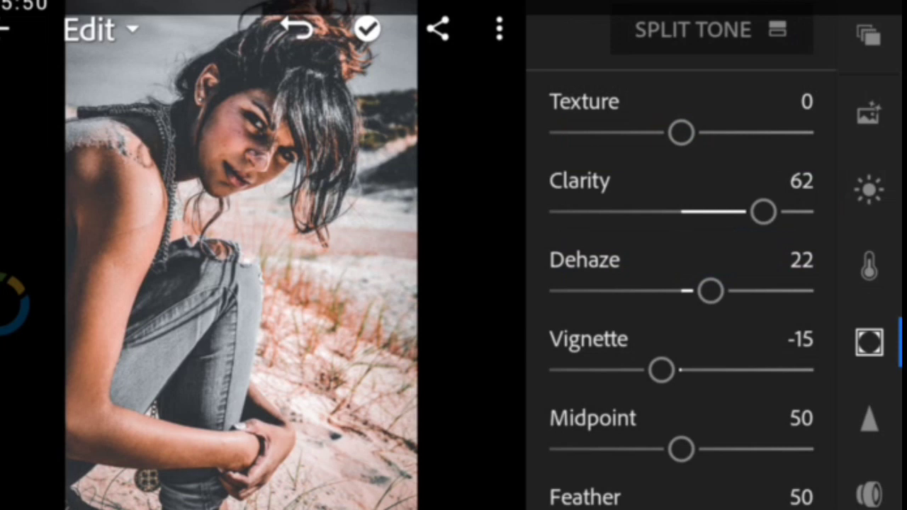
Step: Set the beach portrait's Detail sharpening to 18 and noise reduction to 35
left_click(865, 424)
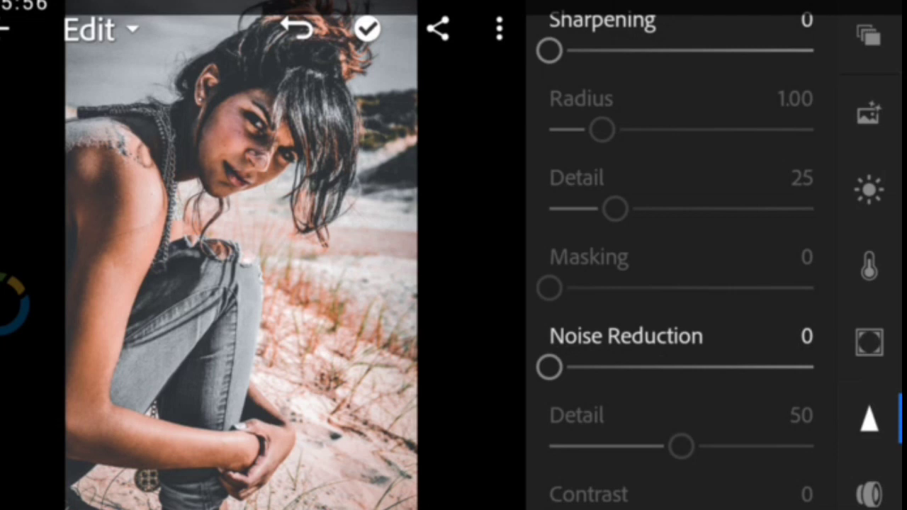
left_click_drag(605, 57, 637, 94)
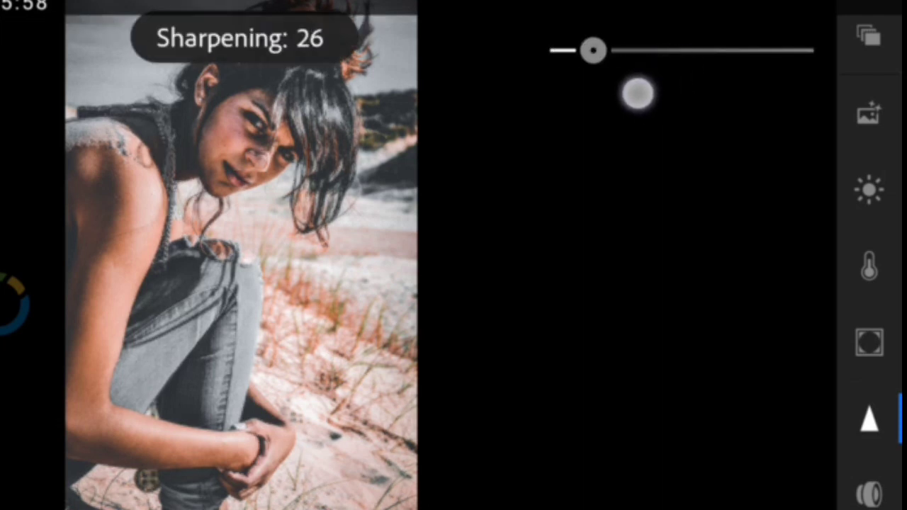
left_click_drag(638, 95, 626, 102)
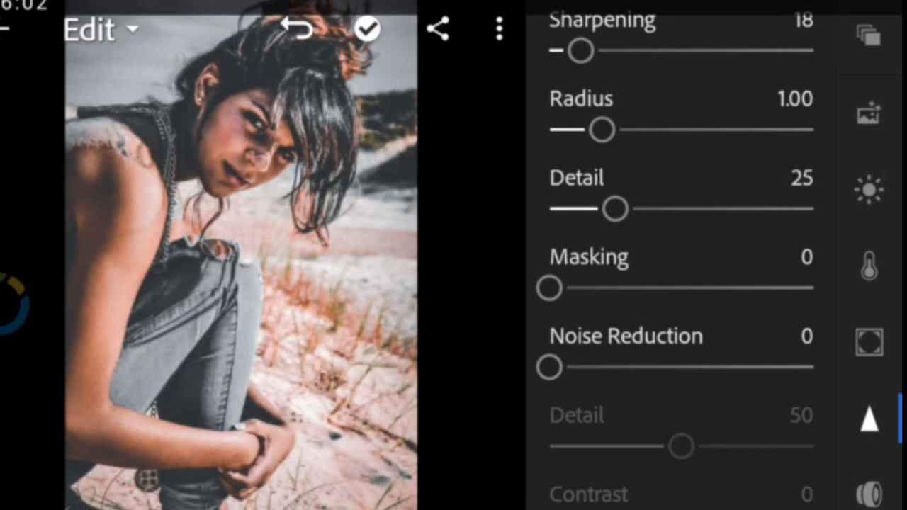
mouse_move(548, 366)
left_mouse_down()
mouse_move(696, 368)
mouse_move(680, 380)
left_mouse_up()
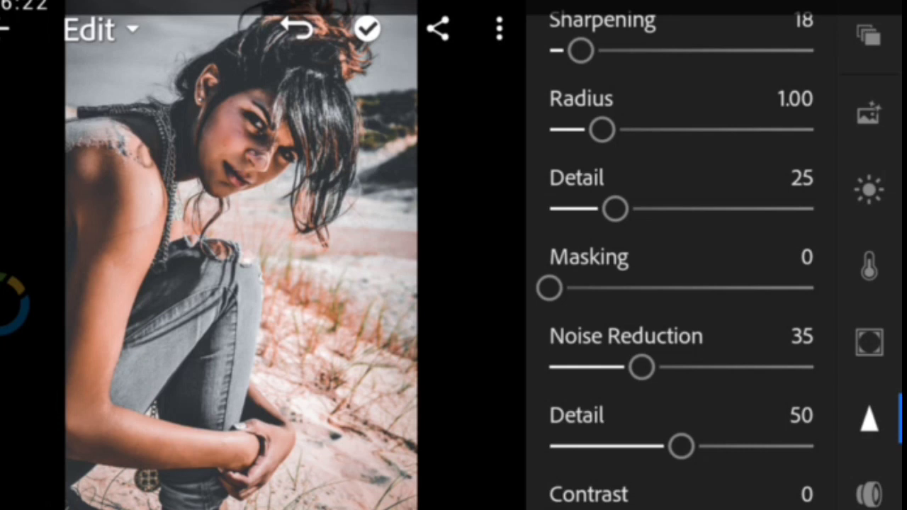
scroll(874, 314, "down", 3)
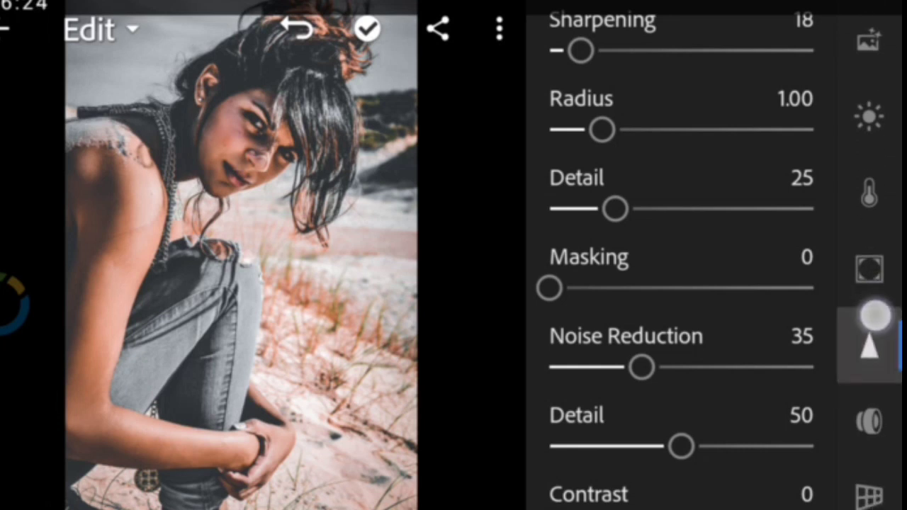
scroll(874, 346, "up", 3)
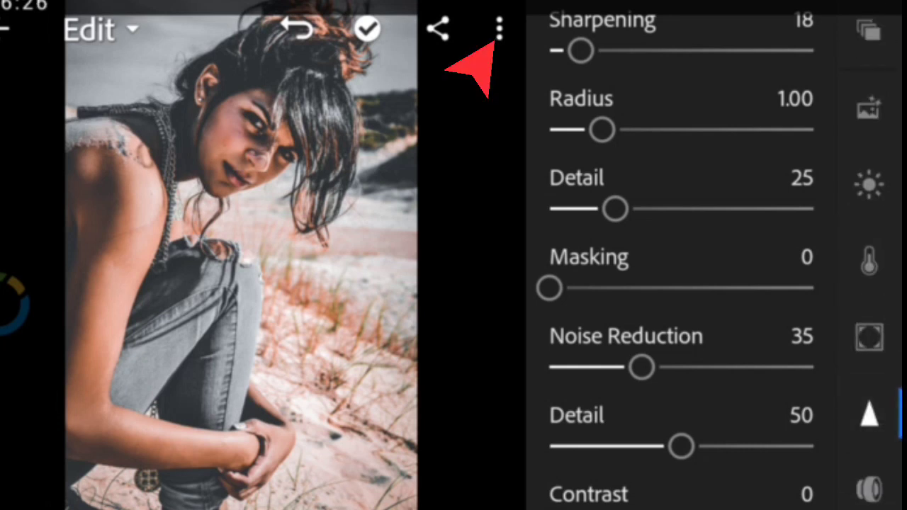
Step: Copy the beach portrait's full edit settings with Copy Settings
left_click_drag(435, 410, 456, 162)
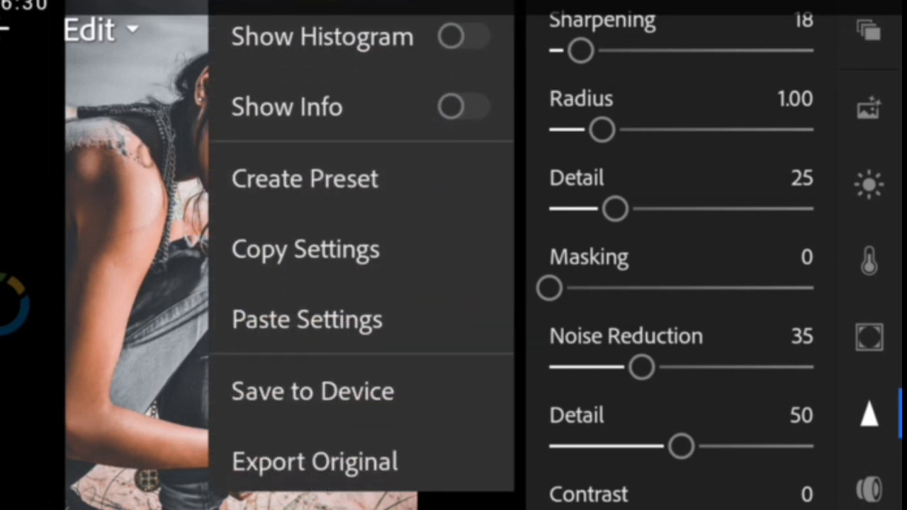
left_click(419, 250)
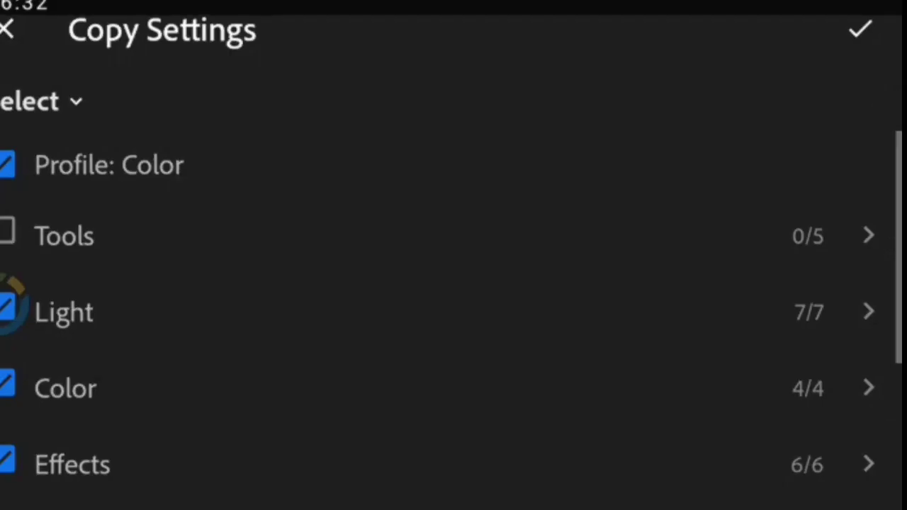
left_click(860, 29)
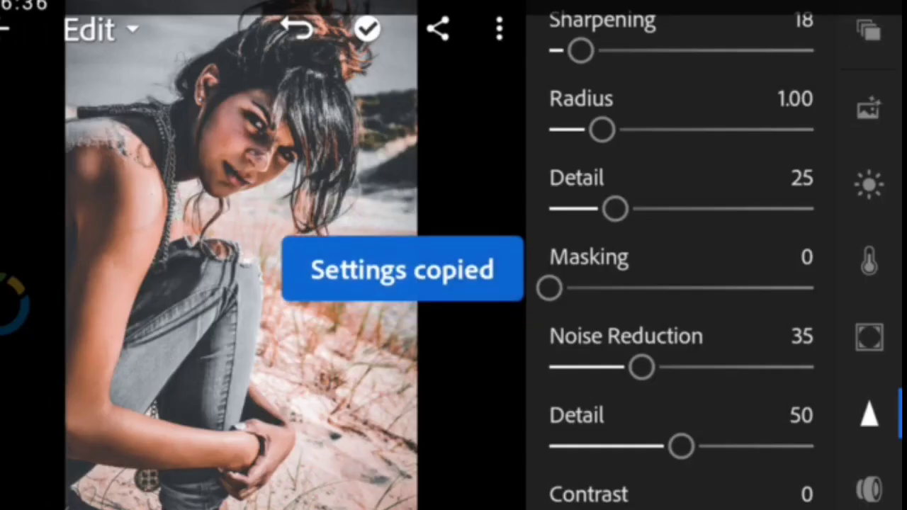
left_click(509, 31)
Step: Save the graded beach portrait to the device at Highest Available Quality
left_click_drag(475, 385, 476, 300)
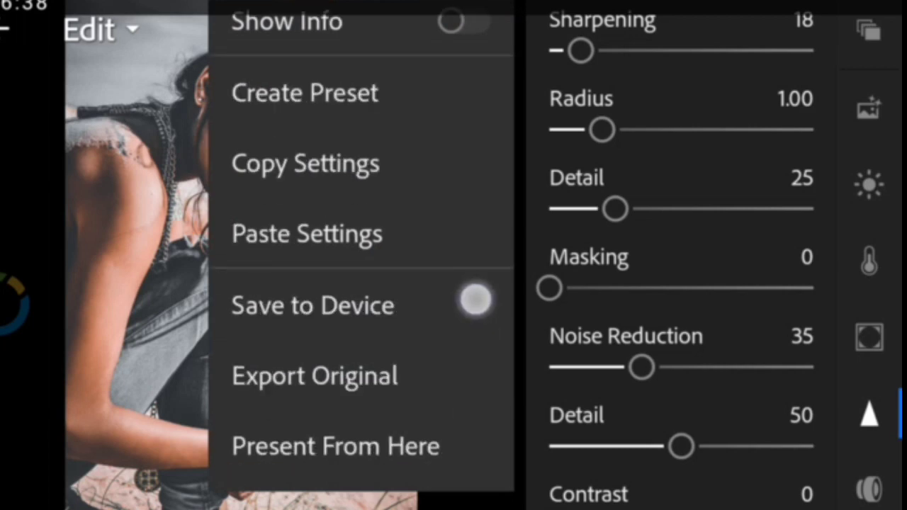
left_click(431, 306)
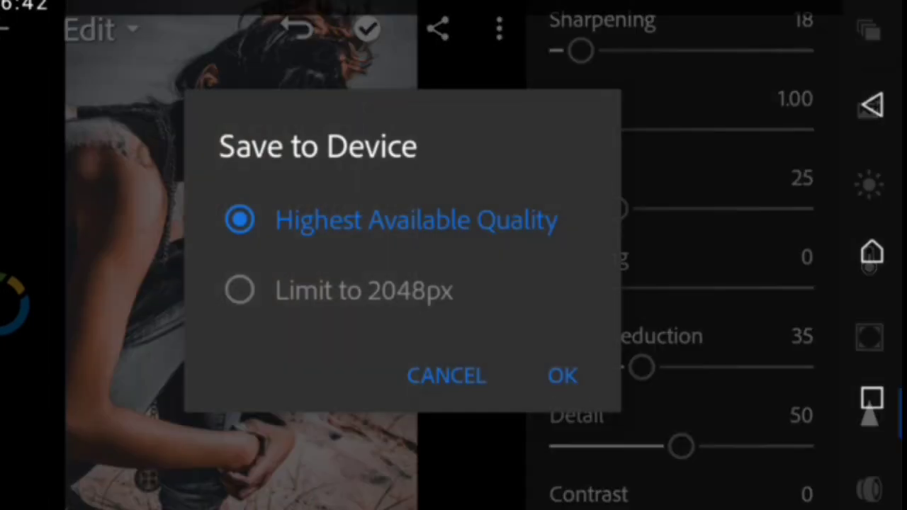
left_click(564, 377)
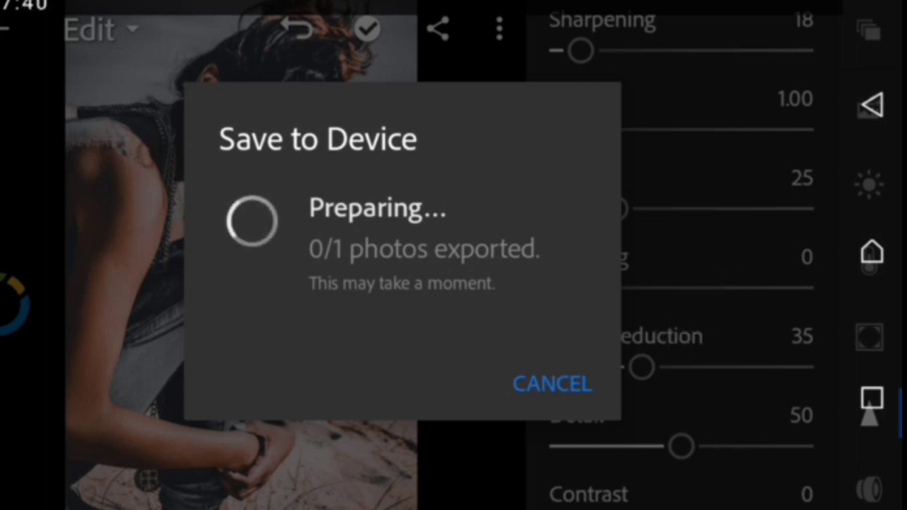
left_click(565, 396)
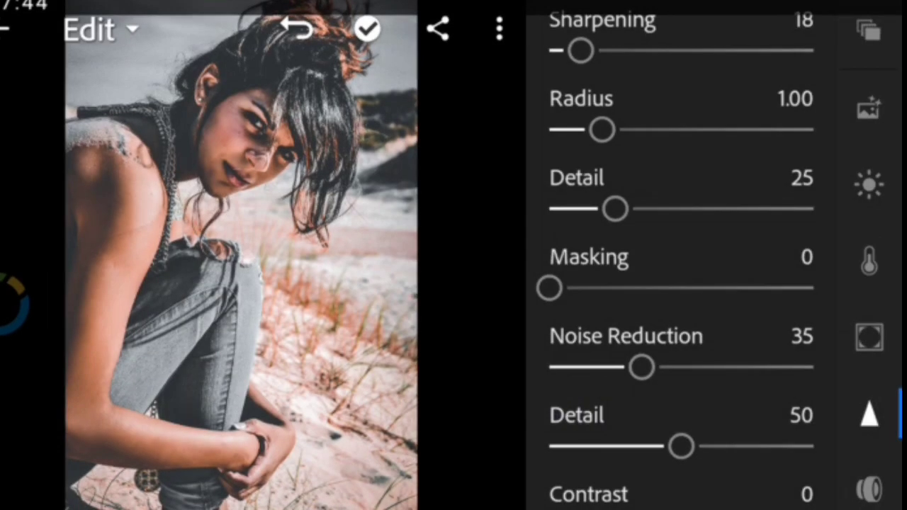
Step: Go back to All Photos and open the black leather-jacket portrait
left_click(8, 29)
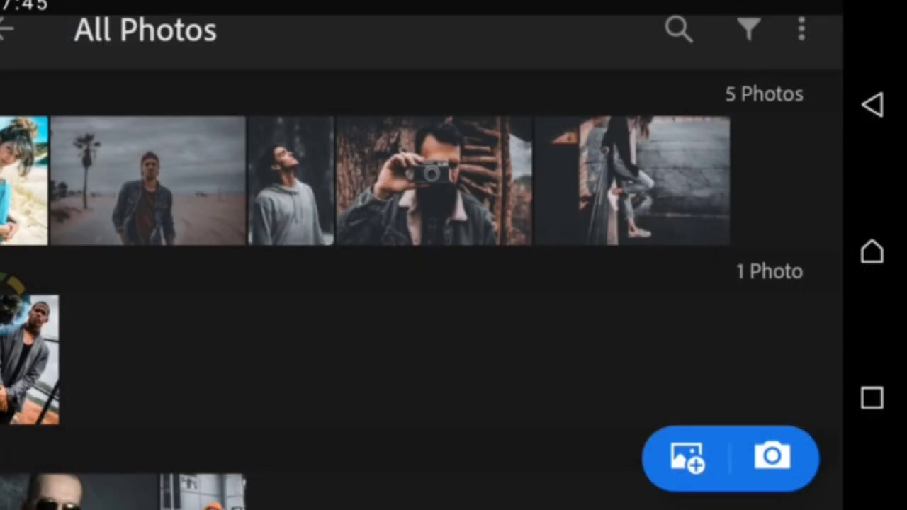
left_click_drag(681, 325, 687, 360)
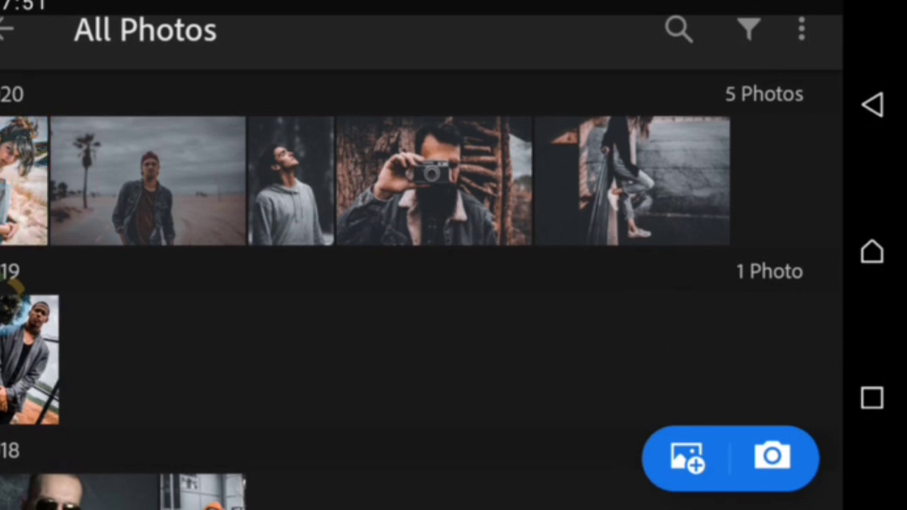
left_click_drag(638, 341, 638, 74)
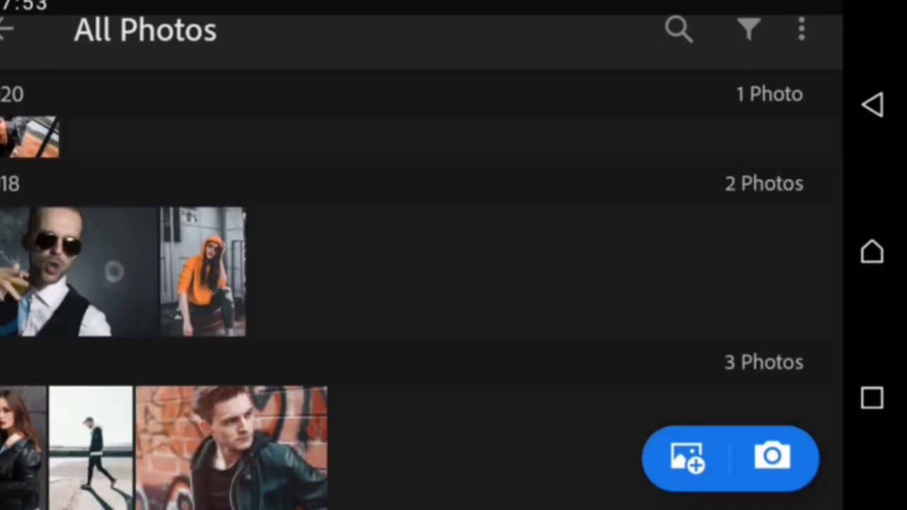
left_click(25, 439)
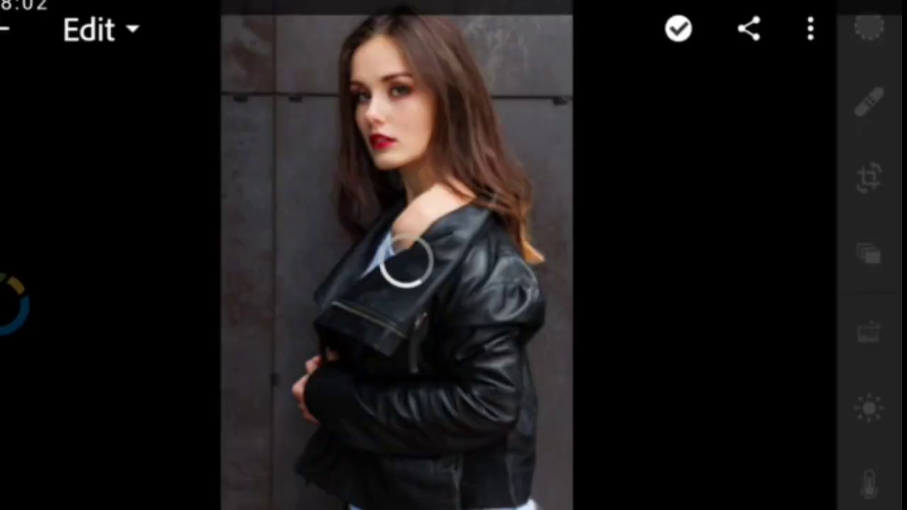
Step: Paste the copied beach-portrait grade onto the leather-jacket portrait, check Before, then return
mouse_move(712, 299)
left_mouse_down()
mouse_move(683, 362)
mouse_move(720, 283)
mouse_move(673, 307)
mouse_move(597, 322)
left_mouse_up()
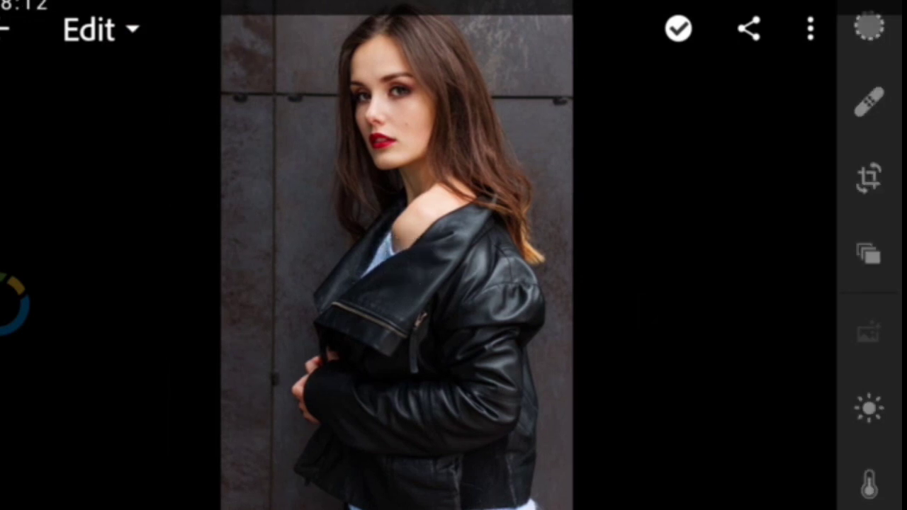
left_click(810, 29)
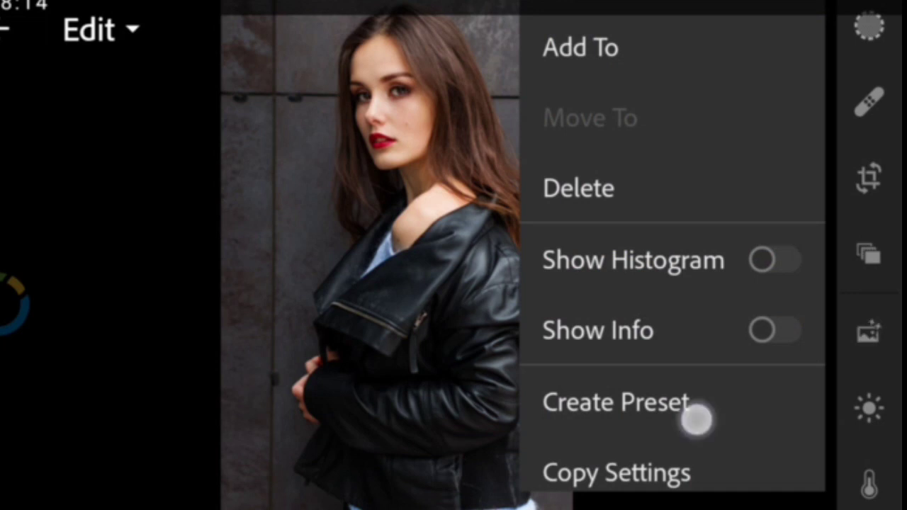
left_click_drag(696, 420, 720, 240)
left_click(700, 385)
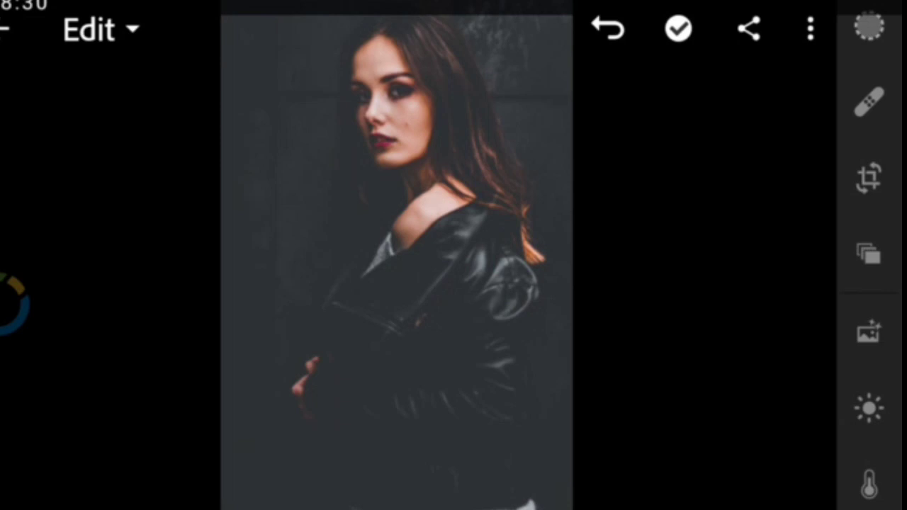
left_click(561, 341)
left_click(15, 33)
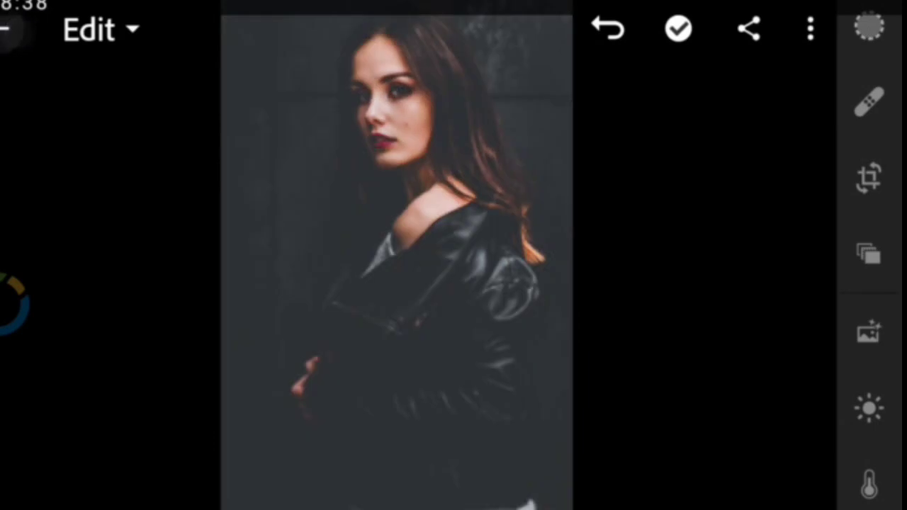